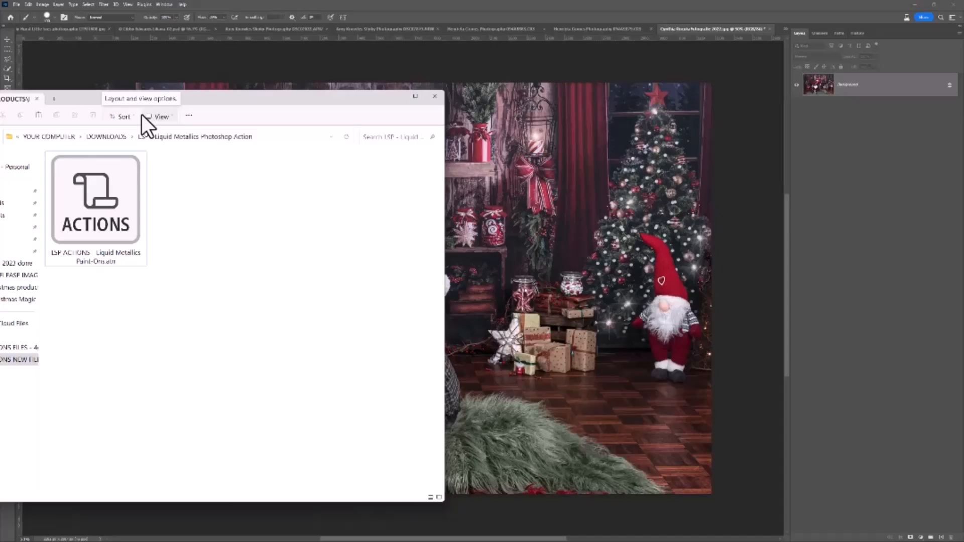
Switch to File Explorer and load the LSP ACTIONS - Liquid Metallics Paint-Ons.atn file into Photoshop.
click(438, 6)
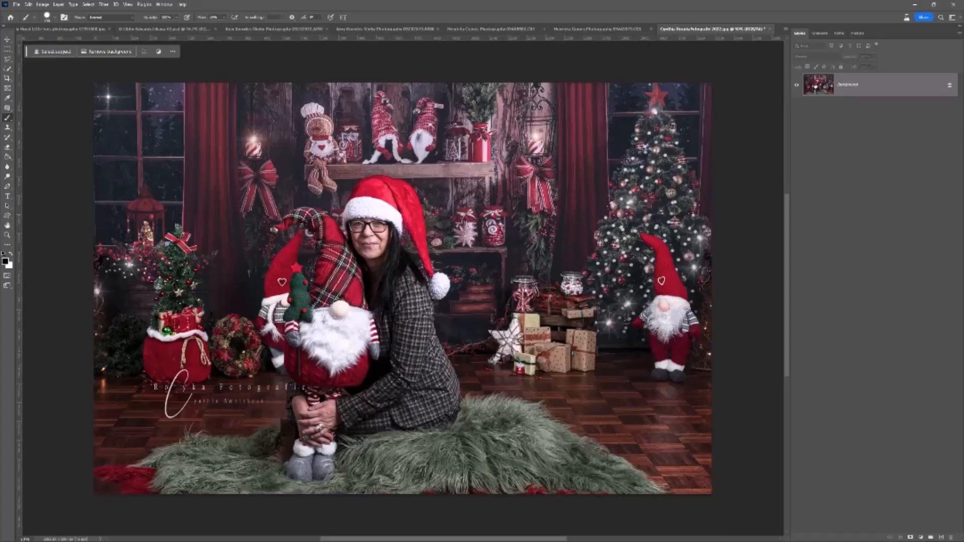
key(alt+Tab)
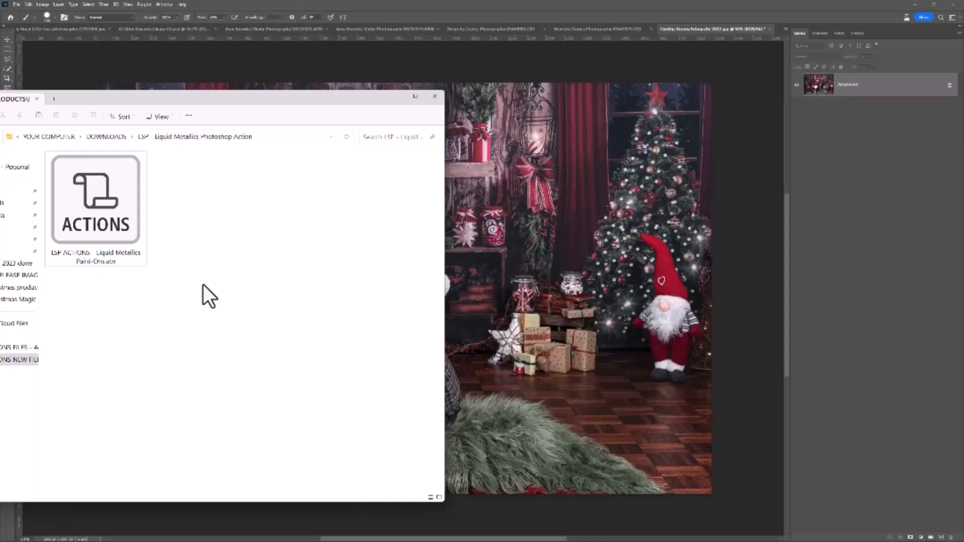
drag(79, 200, 559, 190)
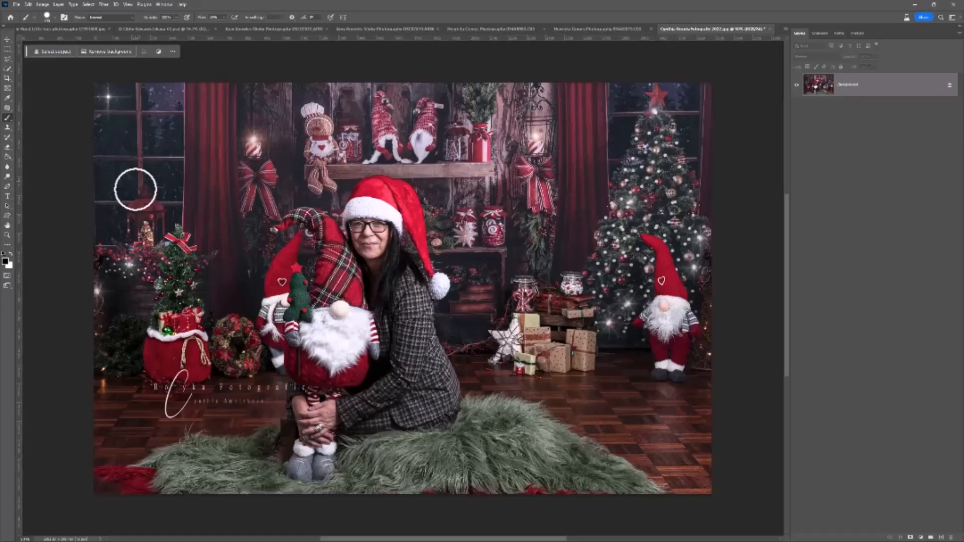
Show the Actions panel, dock it beside the Layers panel, and widen it so the full action names are readable.
click(163, 4)
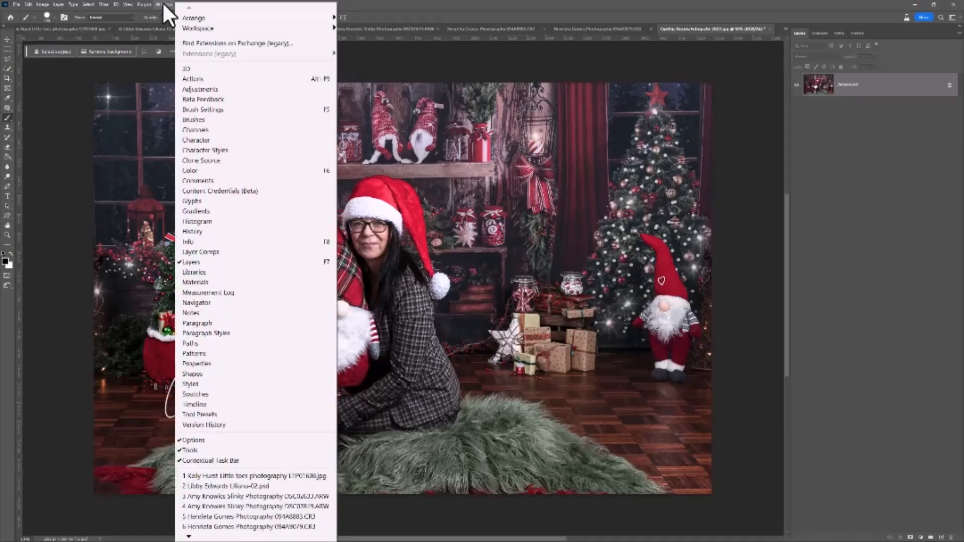
click(201, 79)
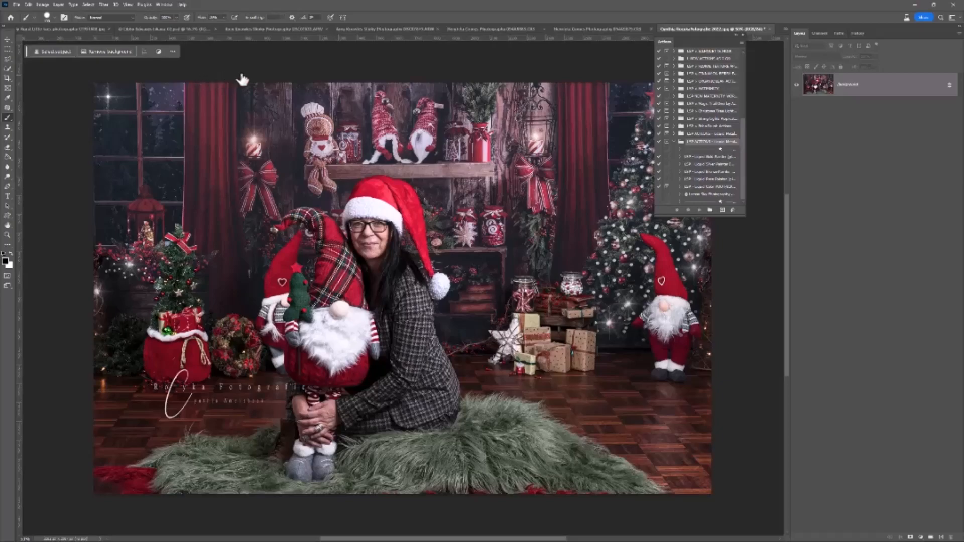
drag(662, 43, 785, 92)
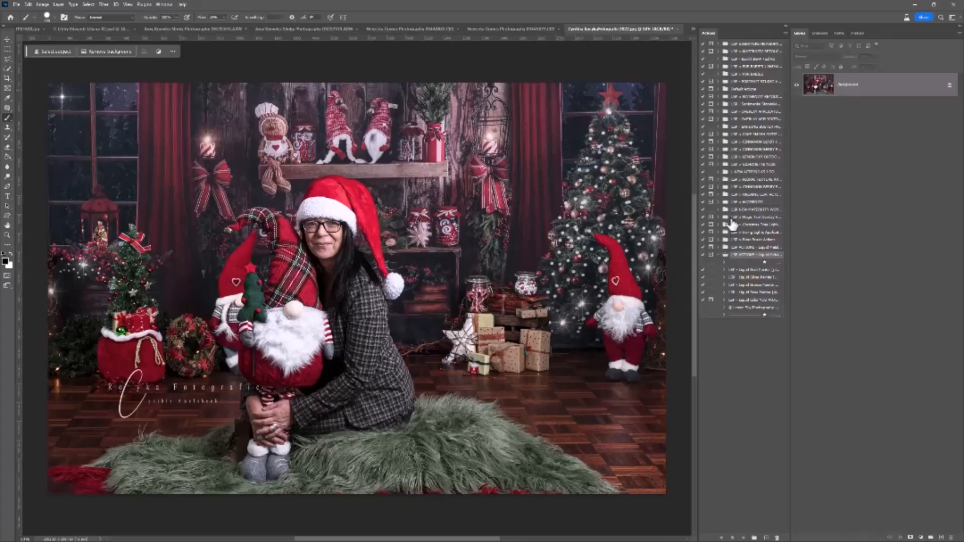
click(743, 270)
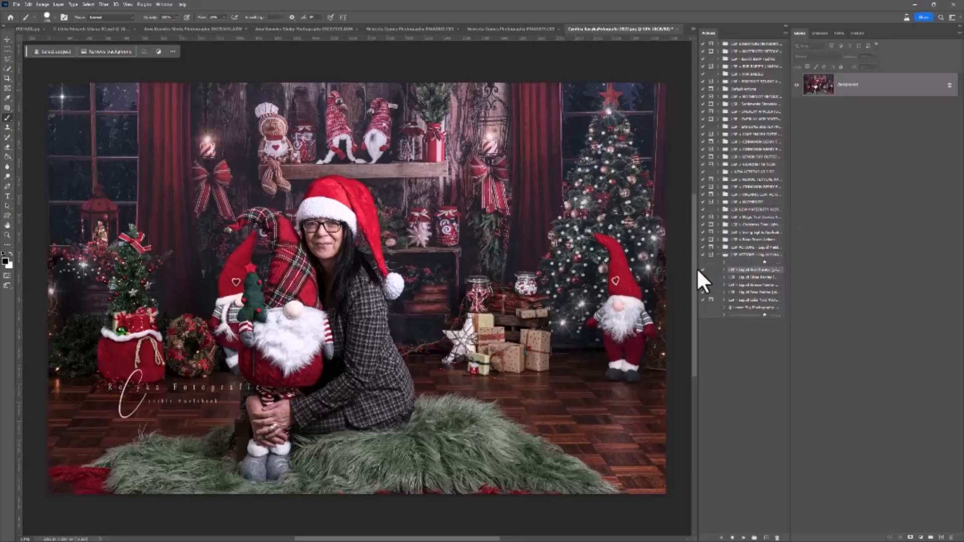
drag(697, 268, 645, 269)
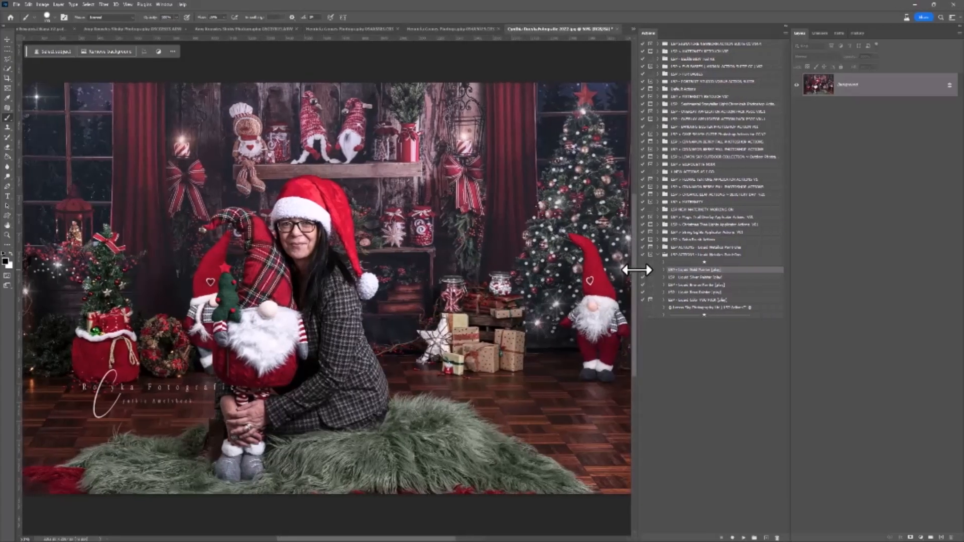
Look through the Liquid Metallics actions and play the LSP - Liquid Gold Painter action on the photo.
click(688, 277)
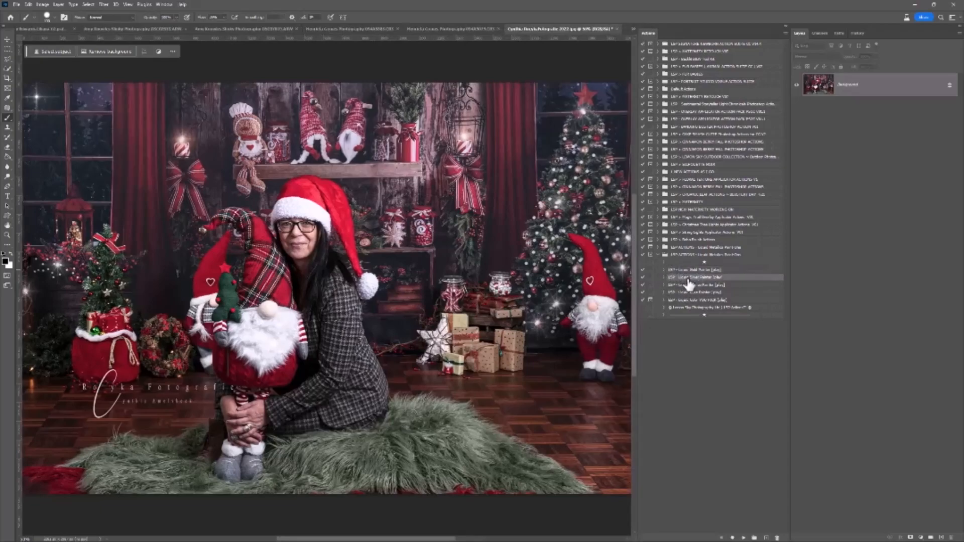
click(689, 286)
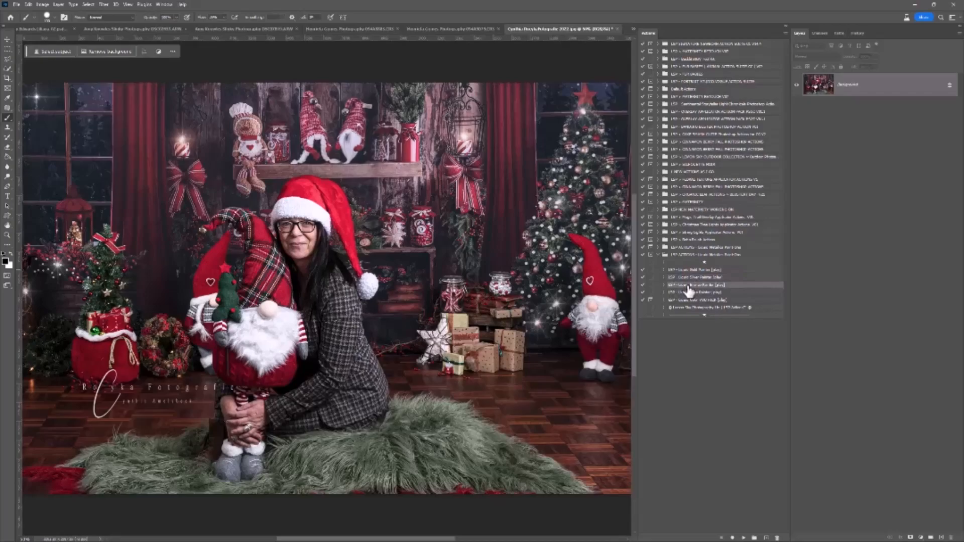
click(685, 293)
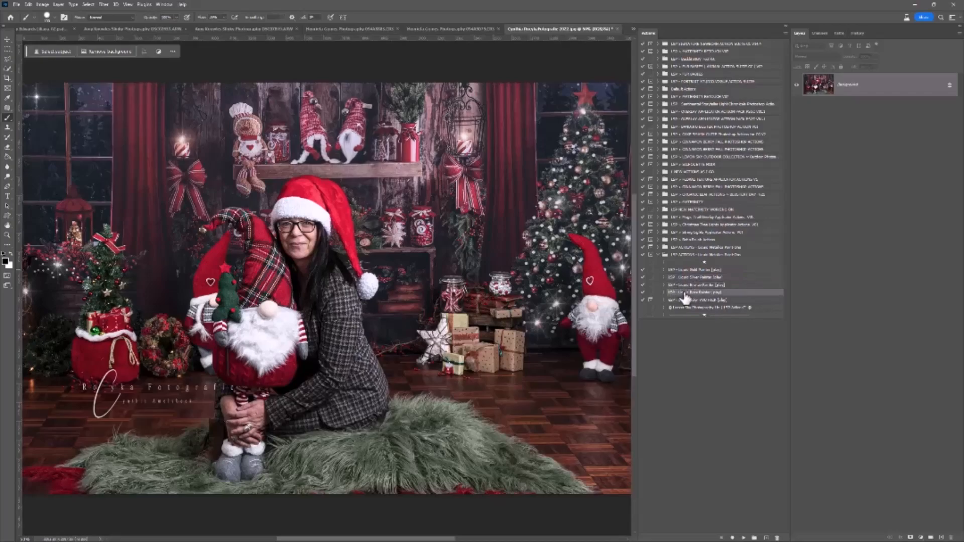
click(689, 300)
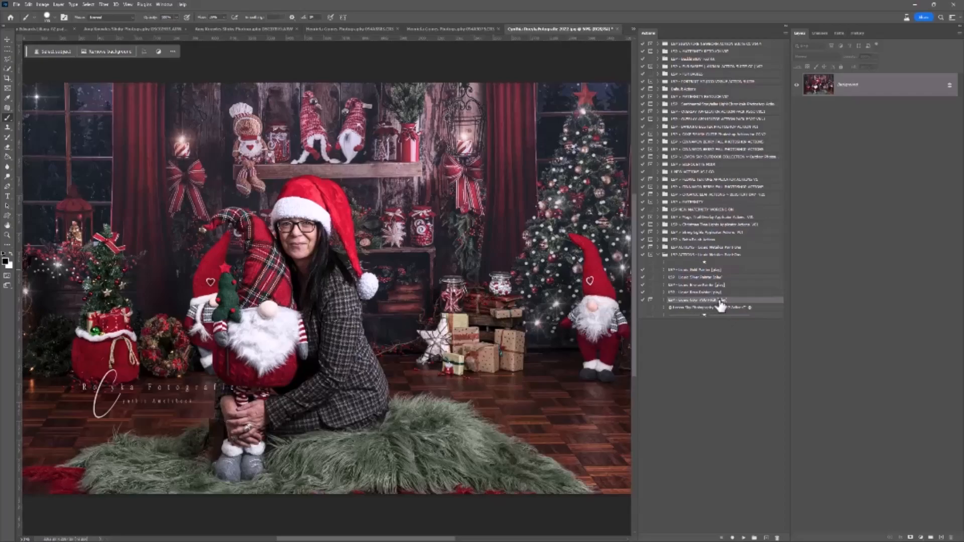
click(683, 270)
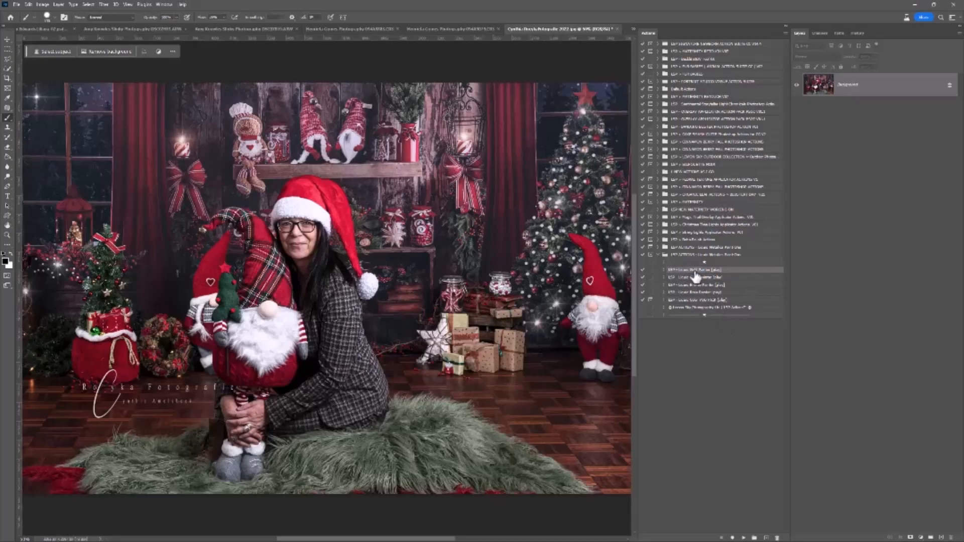
click(744, 538)
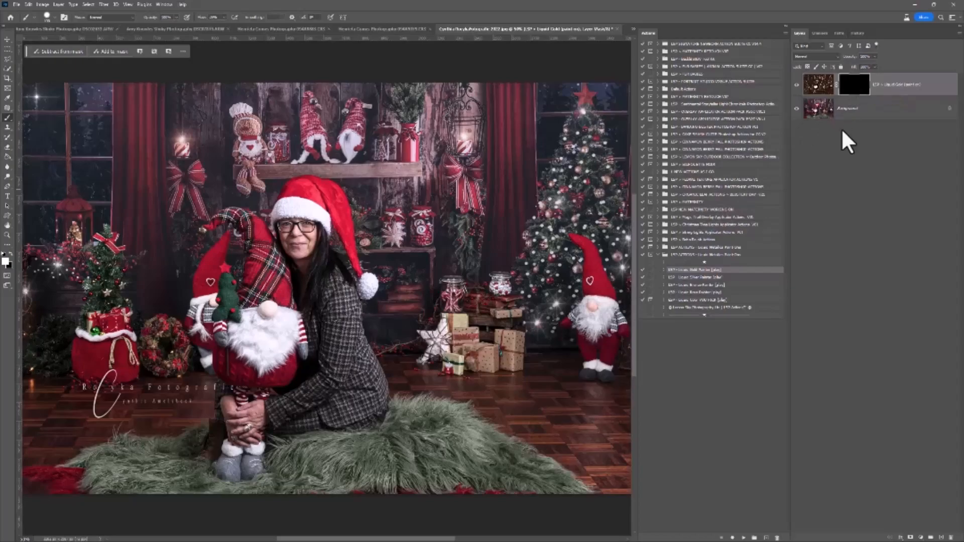
Collapse the Actions panel to an icon to free up space around the photo.
click(162, 5)
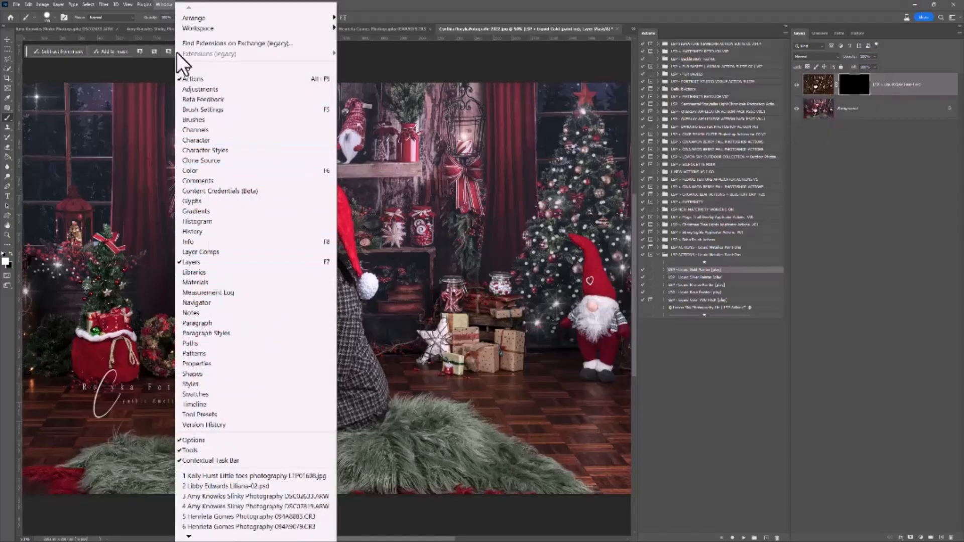
click(168, 4)
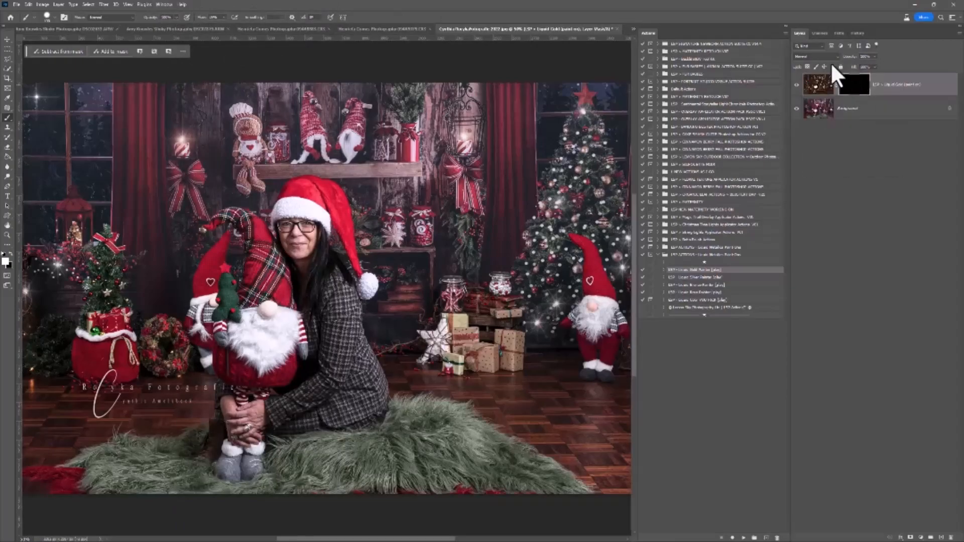
click(786, 27)
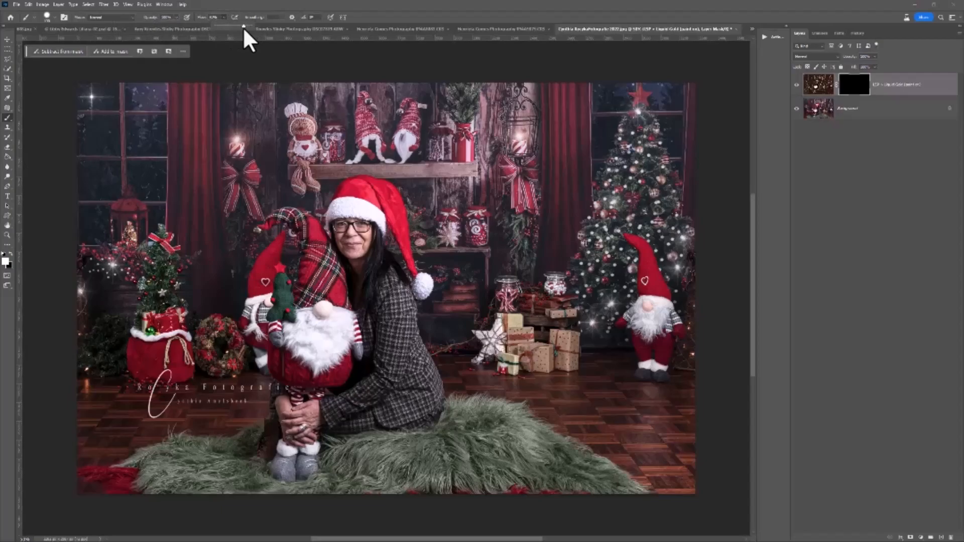
Choose the Soft Round brush, set a fairly high hardness and slightly enlarge the brush.
right_click(381, 167)
drag(459, 202, 459, 201)
scroll(467, 259, up, 5)
click(434, 259)
drag(427, 202, 453, 200)
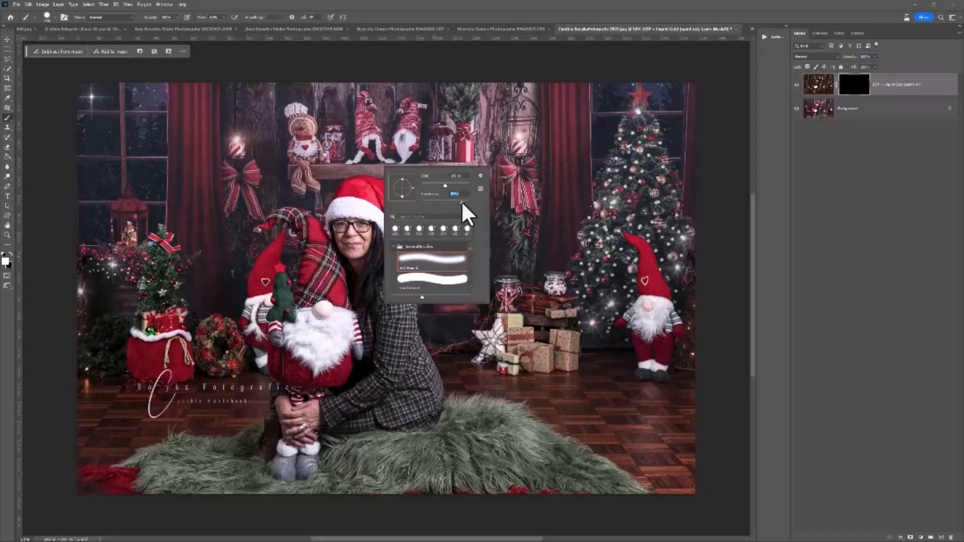
drag(445, 186, 449, 185)
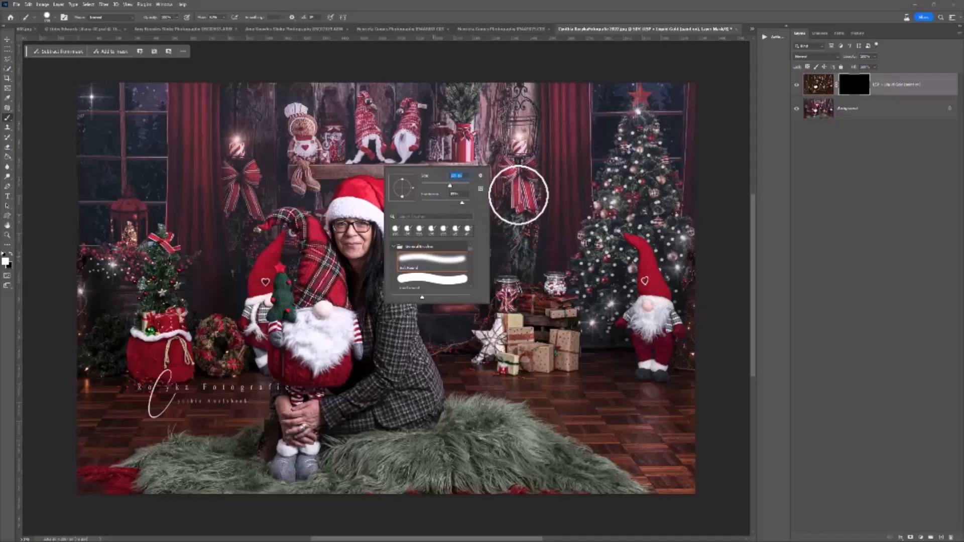
click(518, 195)
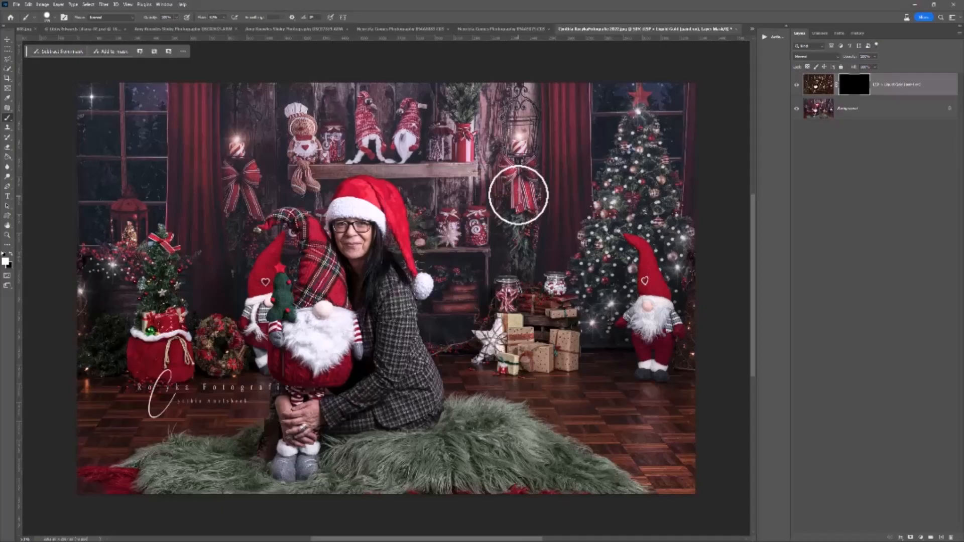
Paint the Liquid Gold effect over the red sack below the small Christmas tree, using a smaller brush on the layer mask.
key(z)
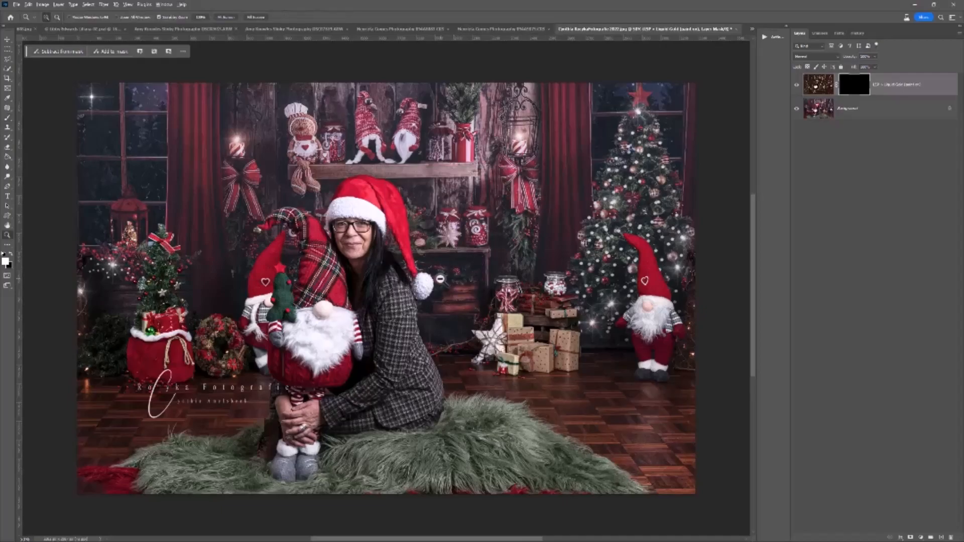
click(458, 272)
key(b)
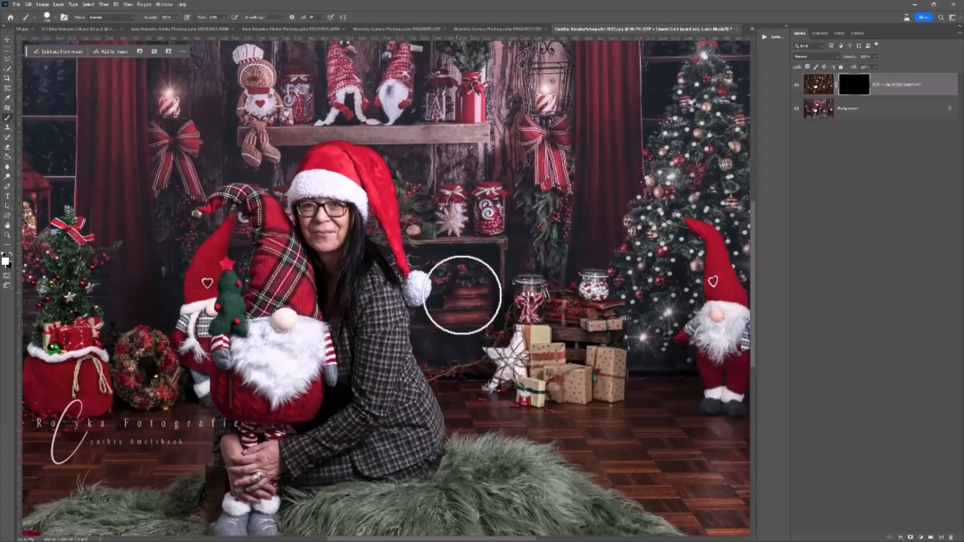
scroll(445, 299, down, 3)
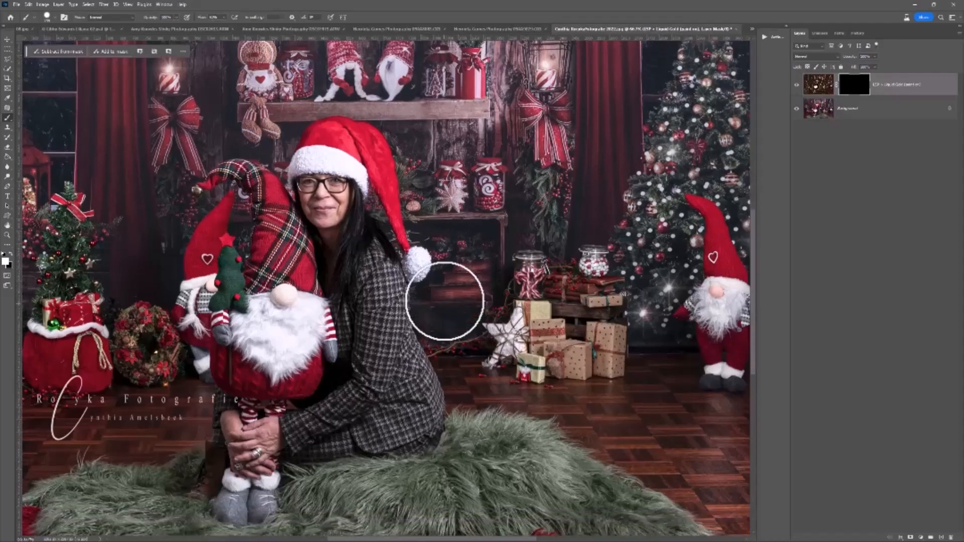
ctrl+click(69, 334)
mouse_move(65, 332)
mouse_down()
mouse_move(199, 317)
mouse_move(207, 299)
mouse_move(188, 308)
mouse_move(196, 297)
mouse_move(174, 300)
mouse_move(181, 304)
mouse_move(149, 289)
mouse_move(159, 339)
mouse_move(192, 332)
mouse_move(217, 346)
mouse_move(242, 344)
mouse_move(236, 283)
mouse_move(208, 290)
mouse_move(214, 313)
mouse_move(240, 303)
mouse_move(252, 319)
mouse_up()
key(bracketleft)
key(bracketleft)
right_click(253, 320)
drag(309, 332, 296, 332)
mouse_move(243, 298)
mouse_down()
mouse_move(255, 294)
mouse_move(258, 345)
mouse_move(254, 305)
mouse_move(225, 278)
mouse_up()
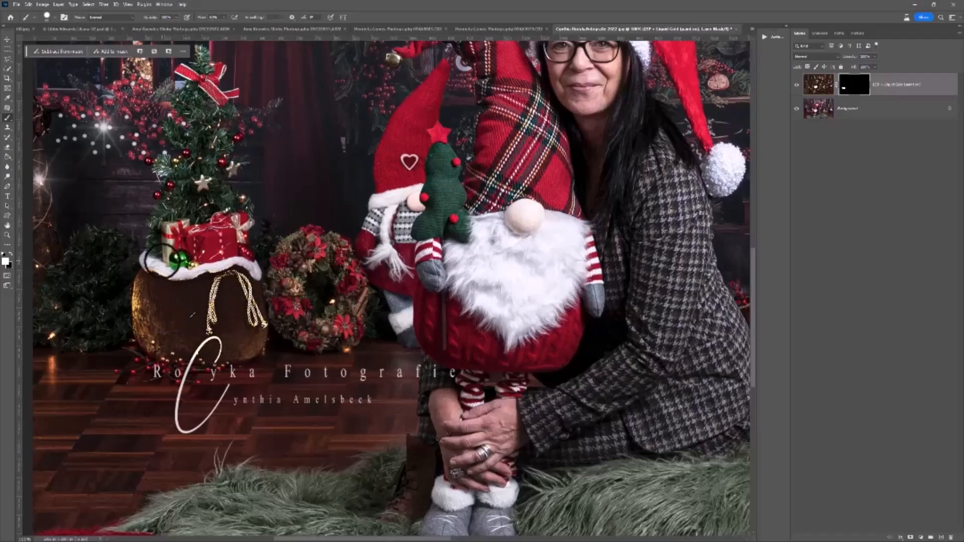
click(10, 254)
drag(167, 295, 191, 321)
key(ctrl+z)
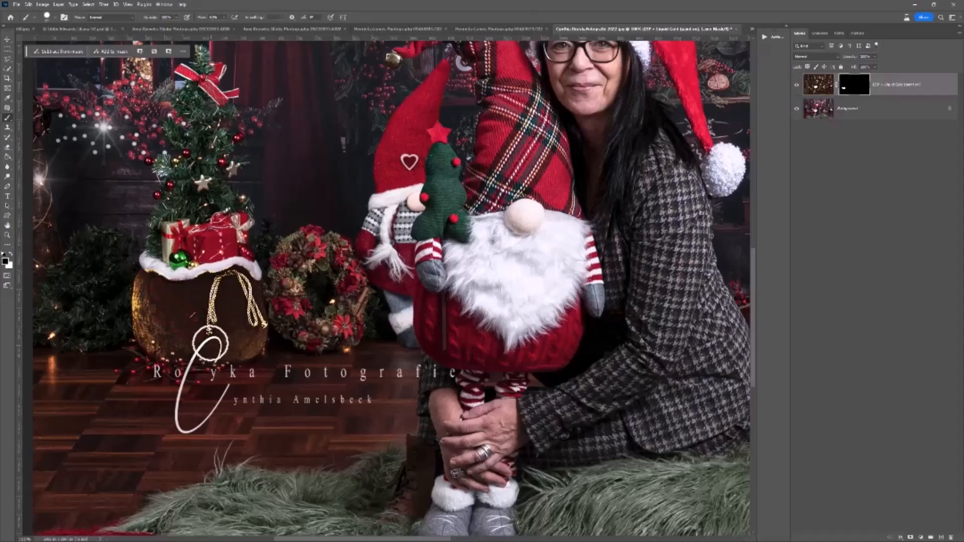
click(10, 255)
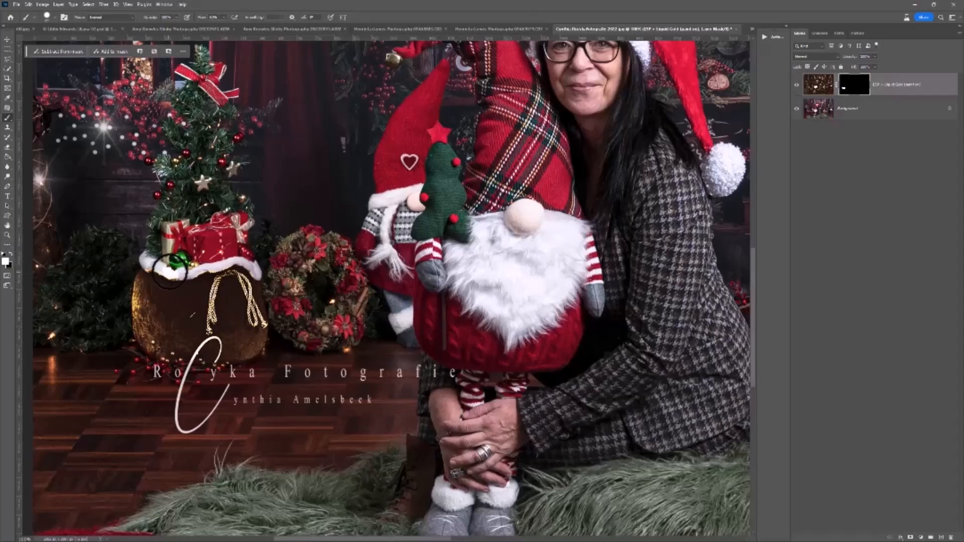
key(x)
key(x)
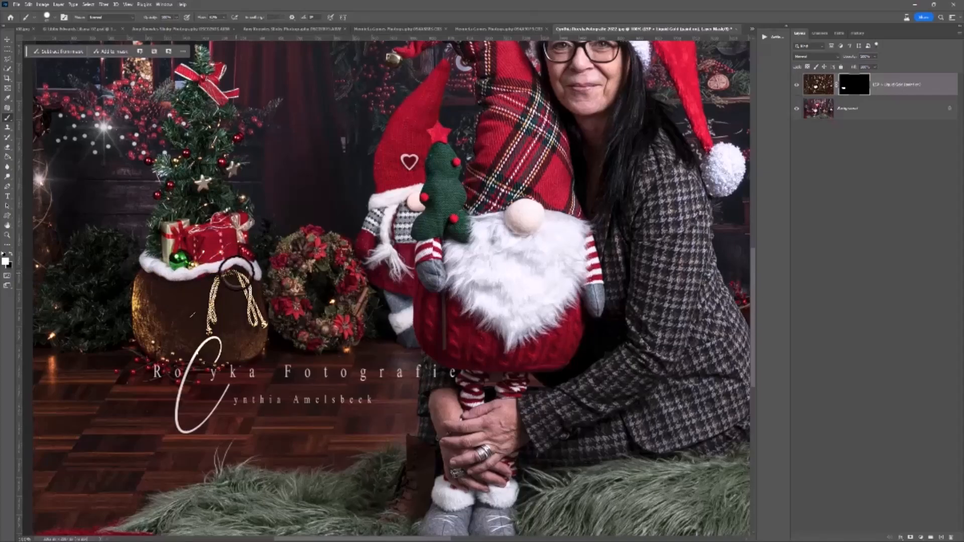
Make black the painting colour for erasing on the mask and zoom in on the sack's white fur trim.
key(x)
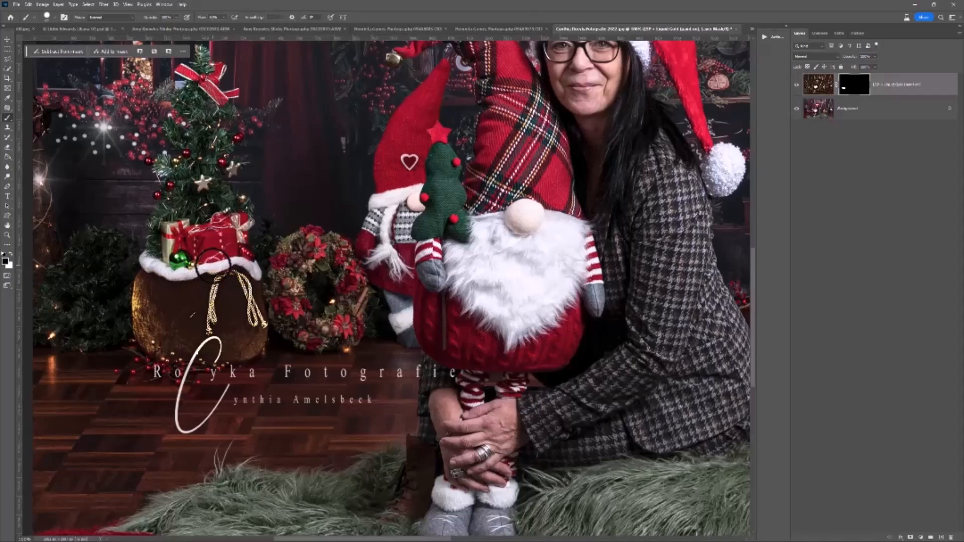
key(z)
alt+click(241, 277)
key(h)
drag(285, 282, 228, 310)
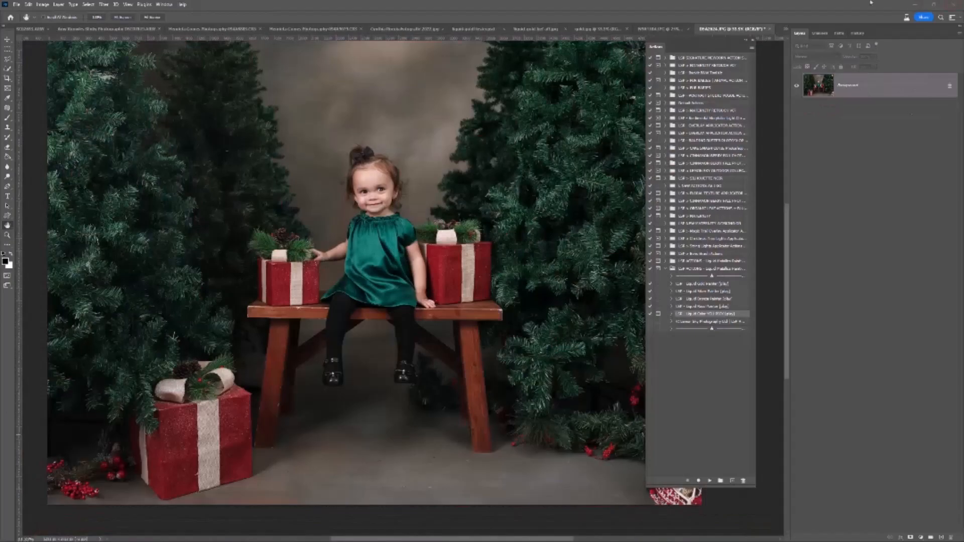
Play the LSP - Liquid Color YOU PICK action, accept the new fill layer, and choose a bright red for it.
drag(655, 47, 682, 49)
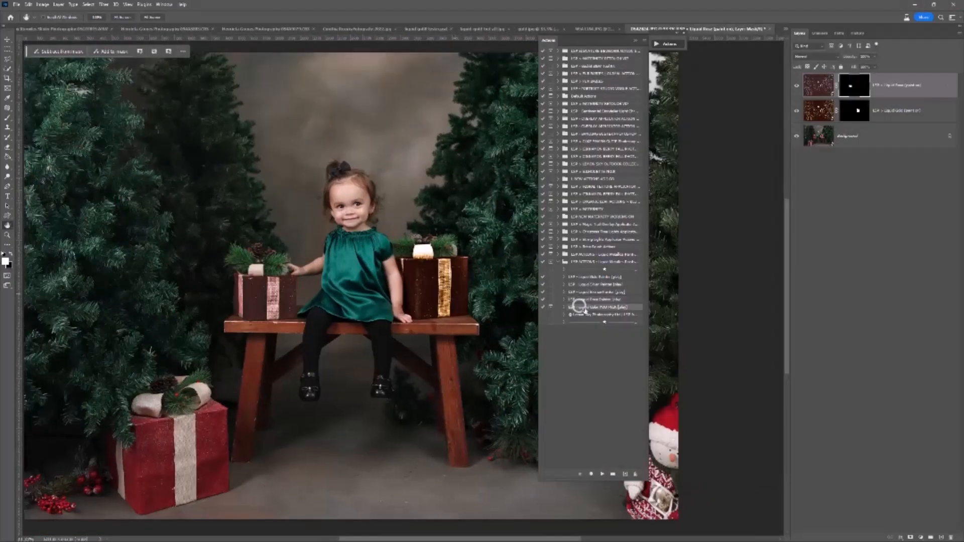
click(602, 474)
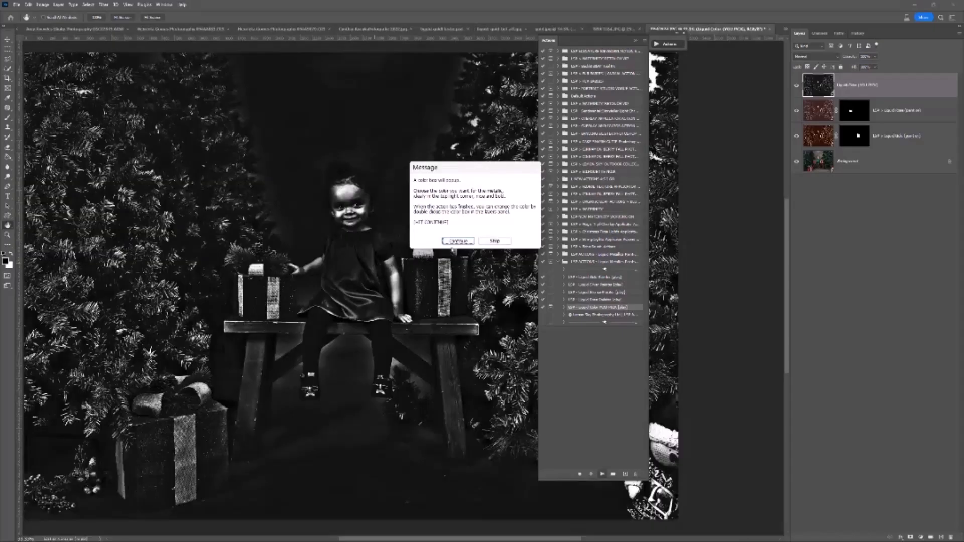
click(455, 243)
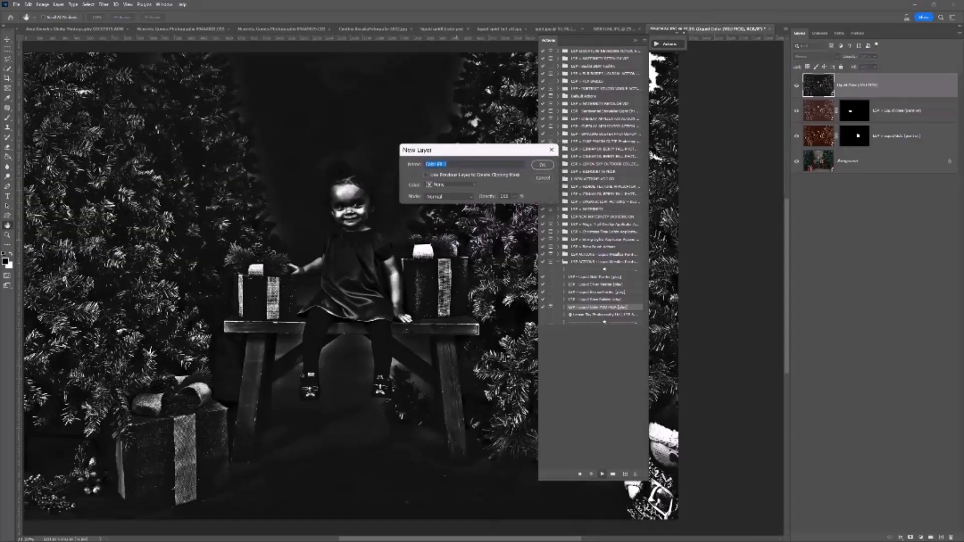
click(542, 168)
drag(638, 166, 638, 125)
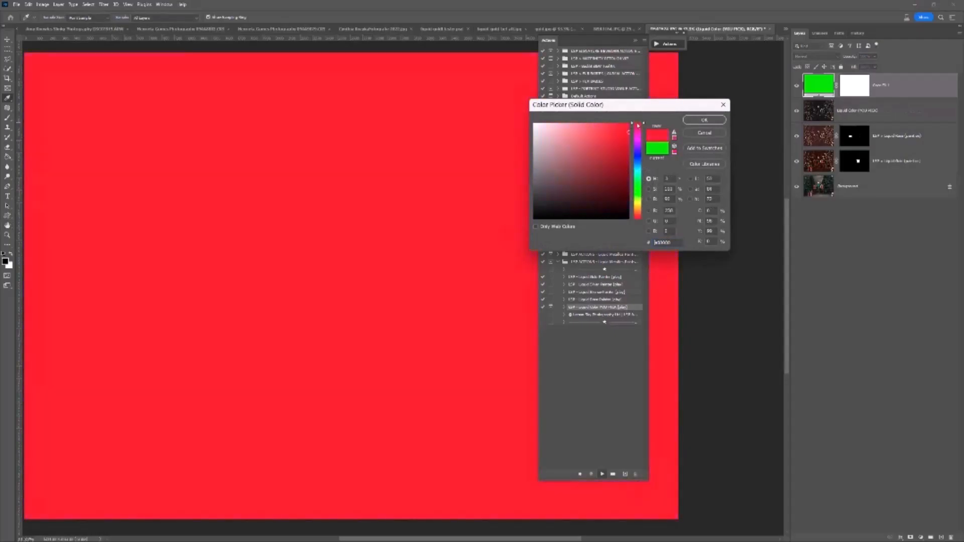
click(705, 121)
Resize the brush and paint the red metallic effect onto the large gift box on the floor.
right_click(185, 417)
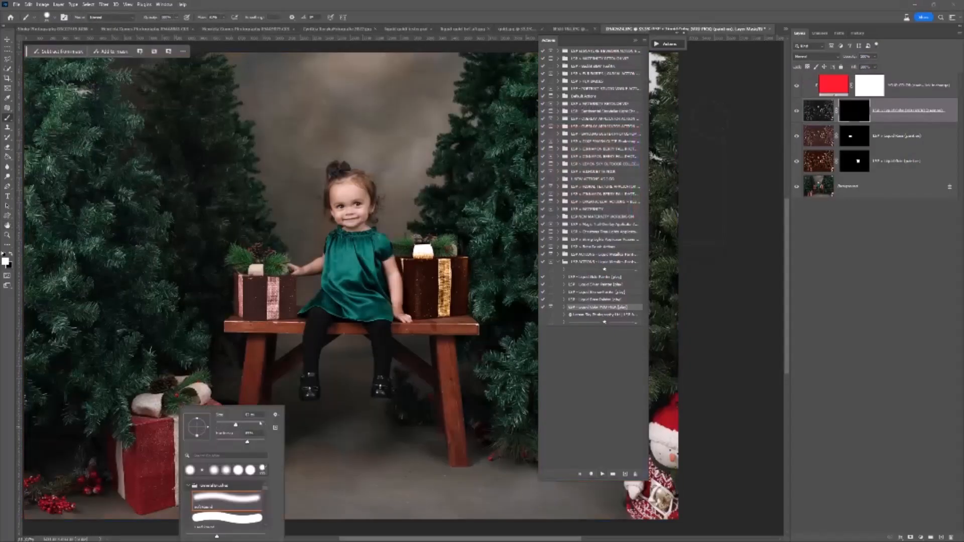
click(248, 426)
click(158, 435)
mouse_move(170, 428)
mouse_down()
mouse_move(138, 427)
mouse_move(139, 494)
mouse_move(164, 442)
mouse_up()
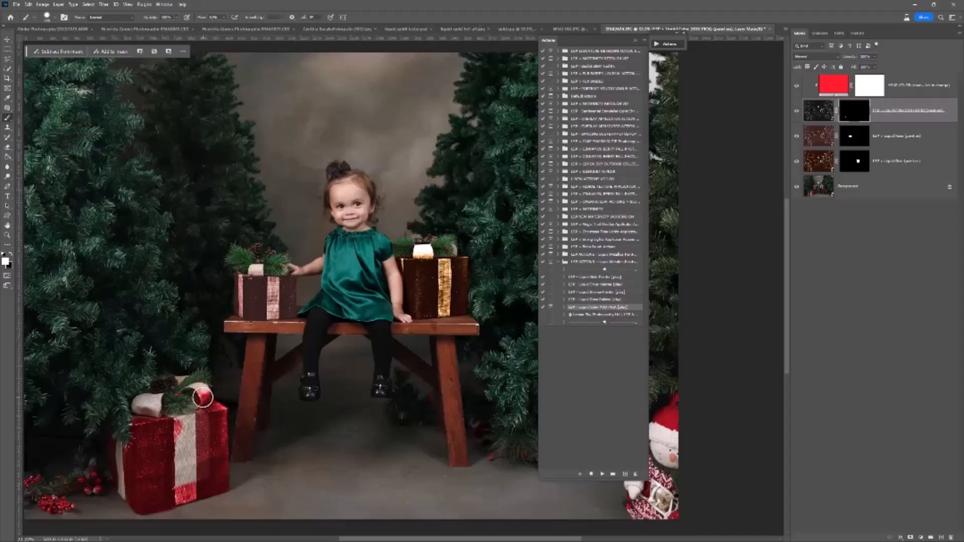
Paint the red metallic effect over the rest of the large gift box, covering its front ribbon, side and bow.
key(z)
click(184, 449)
key(space)
drag(173, 472, 243, 324)
key(b)
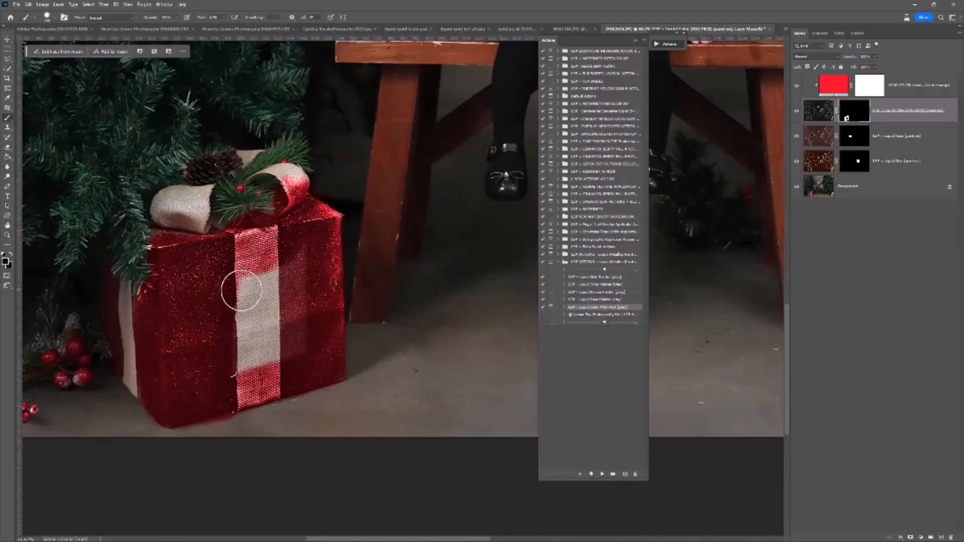
mouse_move(244, 274)
mouse_down()
mouse_move(246, 372)
mouse_move(259, 257)
mouse_move(260, 369)
mouse_move(291, 266)
mouse_up()
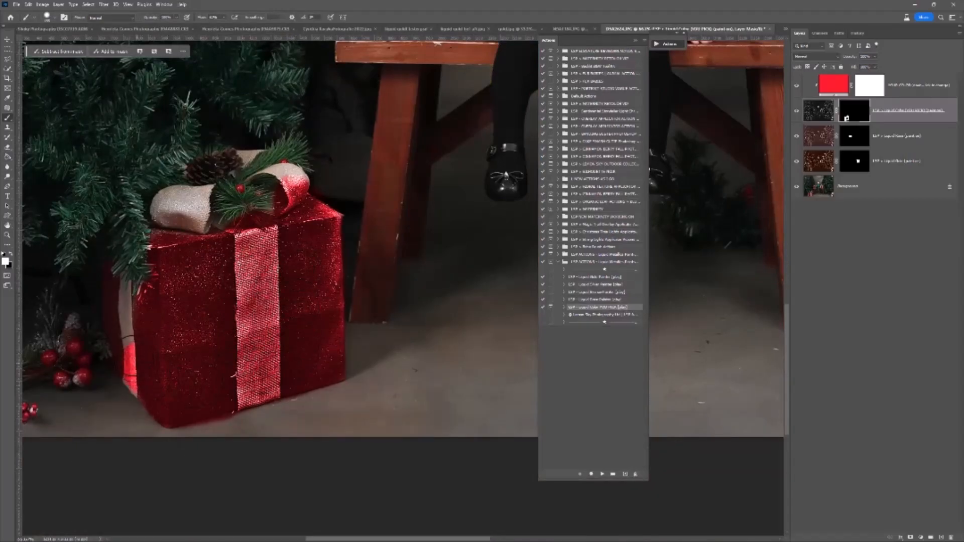
mouse_move(171, 210)
mouse_down()
mouse_move(191, 203)
mouse_move(258, 238)
mouse_move(262, 183)
mouse_move(237, 195)
mouse_up()
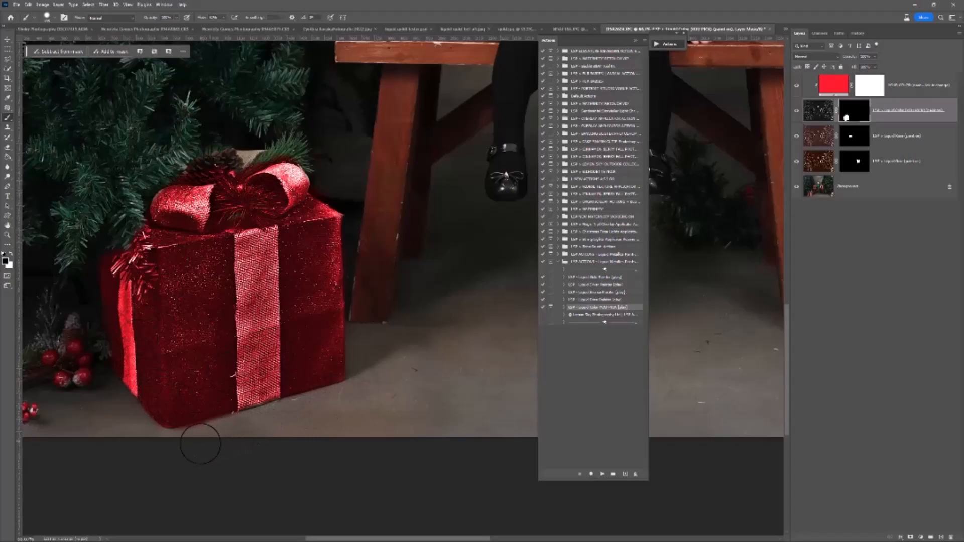
Erase the red effect from the large gift box's front and side ribbons, bow and the overlapping tree branches on the mask.
mouse_move(256, 221)
mouse_down()
mouse_move(255, 419)
mouse_move(256, 228)
mouse_move(260, 371)
mouse_up()
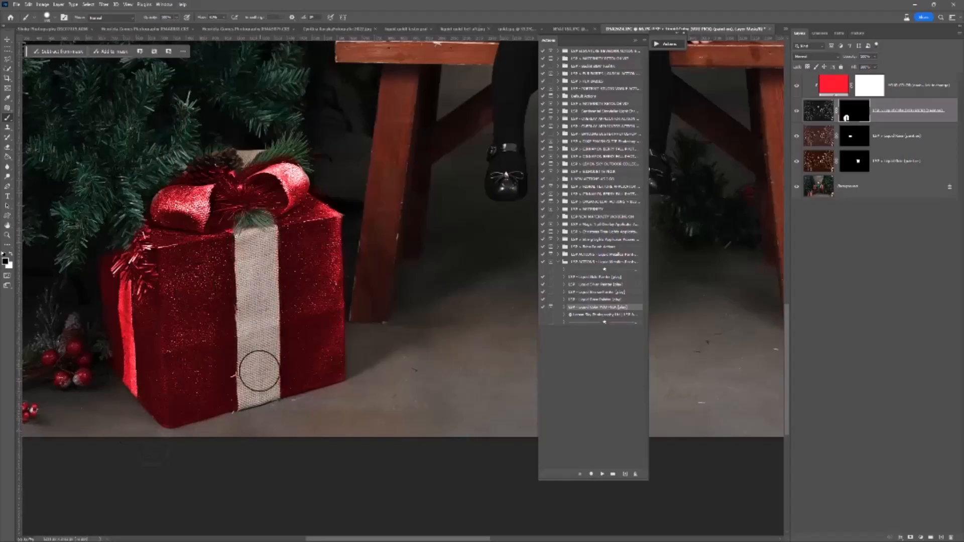
mouse_move(127, 393)
mouse_down()
mouse_move(134, 243)
mouse_move(126, 256)
mouse_move(138, 292)
mouse_move(135, 236)
mouse_up()
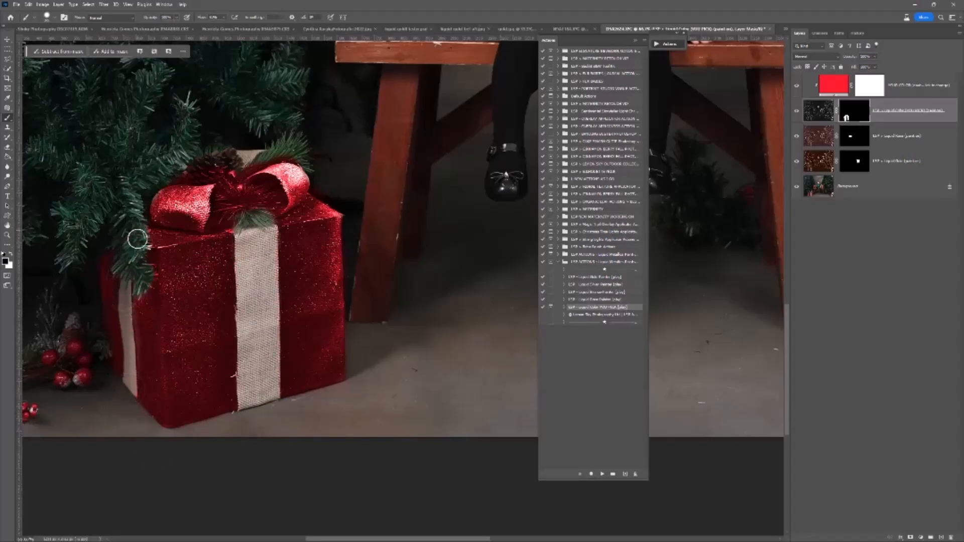
mouse_move(201, 201)
mouse_down()
mouse_move(252, 210)
mouse_move(221, 178)
mouse_move(244, 216)
mouse_move(230, 222)
mouse_move(306, 197)
mouse_move(274, 184)
mouse_move(236, 200)
mouse_up()
alt+click(222, 219)
alt+click(223, 219)
Compare the large gift box with the red Liquid Color layer hidden and shown.
click(797, 110)
click(798, 110)
click(798, 110)
click(797, 110)
alt+click(345, 291)
alt+click(345, 291)
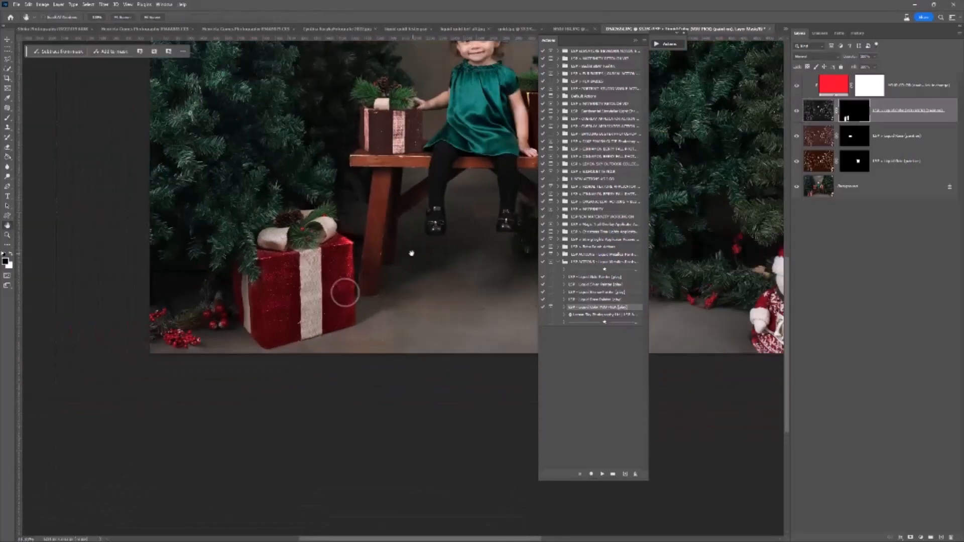
drag(471, 191, 337, 289)
drag(366, 285, 362, 328)
Select the Liquid Gold layer's mask, resize the brush and paint gold onto the large gift box's front ribbon.
click(855, 162)
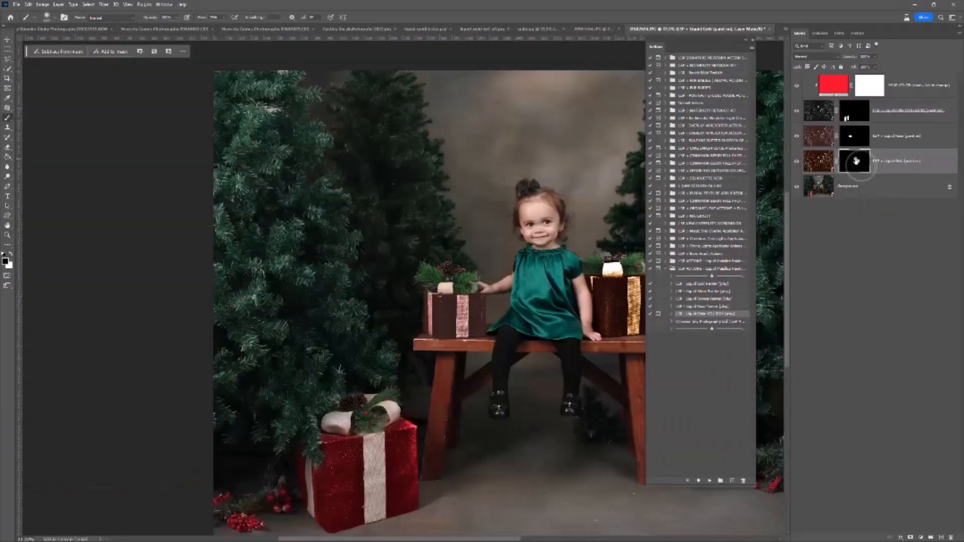
click(391, 440)
key(b)
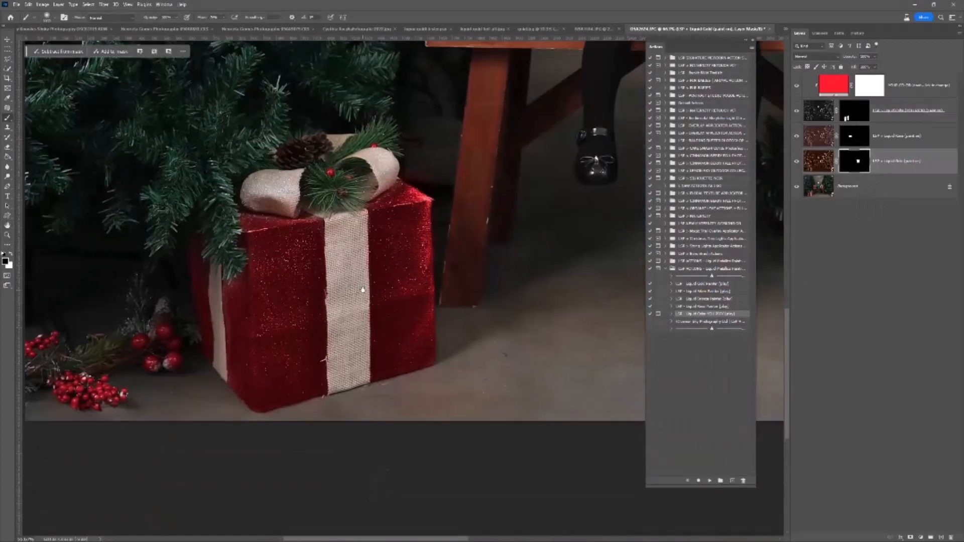
right_click(369, 293)
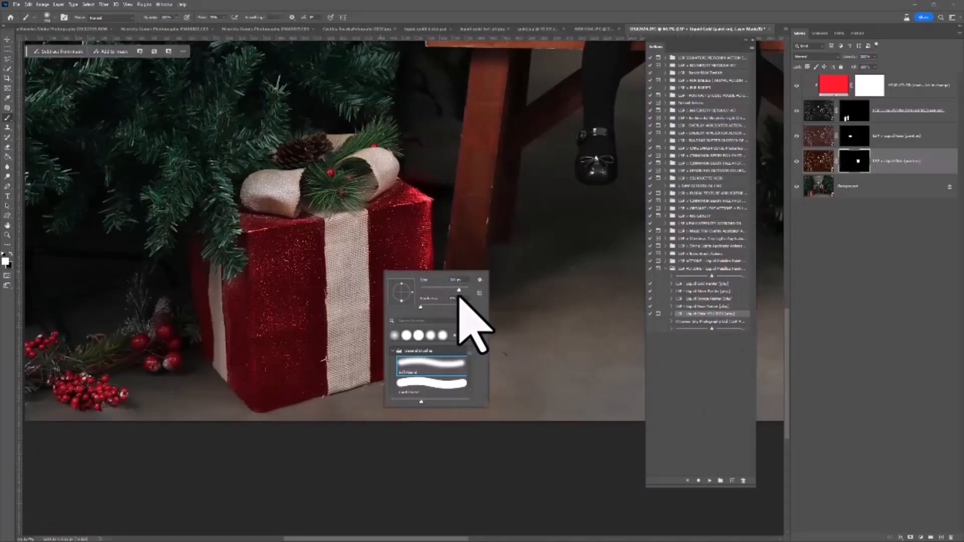
drag(428, 290, 455, 288)
mouse_move(348, 234)
mouse_down()
mouse_move(345, 388)
mouse_move(346, 218)
mouse_move(329, 202)
mouse_move(378, 163)
mouse_move(266, 189)
mouse_move(346, 192)
mouse_move(325, 181)
mouse_move(324, 164)
mouse_move(322, 202)
mouse_move(353, 194)
mouse_up()
Paint the large gift box's side ribbon and bow gold, alternating black and white on the mask to clean the edges.
key(x)
right_click(345, 193)
click(388, 228)
key(x)
key(x)
key(x)
mouse_move(215, 287)
mouse_down()
mouse_move(215, 262)
mouse_move(230, 393)
mouse_move(242, 337)
mouse_move(236, 268)
mouse_move(208, 253)
mouse_up()
key(x)
mouse_move(420, 385)
mouse_down()
mouse_move(349, 410)
mouse_move(426, 376)
mouse_move(380, 396)
mouse_up()
mouse_move(358, 354)
mouse_down()
mouse_move(359, 381)
mouse_move(338, 381)
mouse_move(335, 348)
mouse_move(389, 389)
mouse_up()
key(x)
Compare the photo of the girl with all the metallic layers hidden and shown.
alt+click(327, 330)
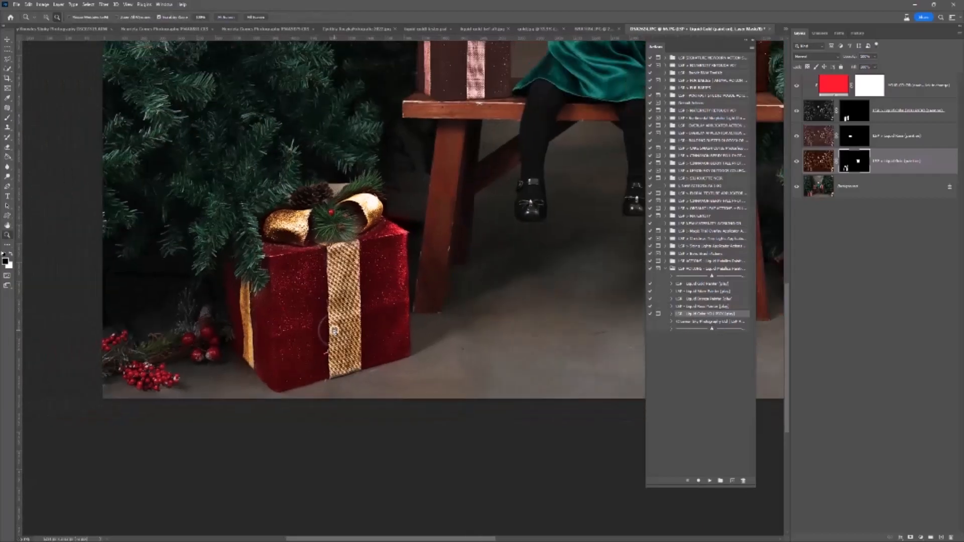
alt+click(386, 311)
ctrl+click(273, 320)
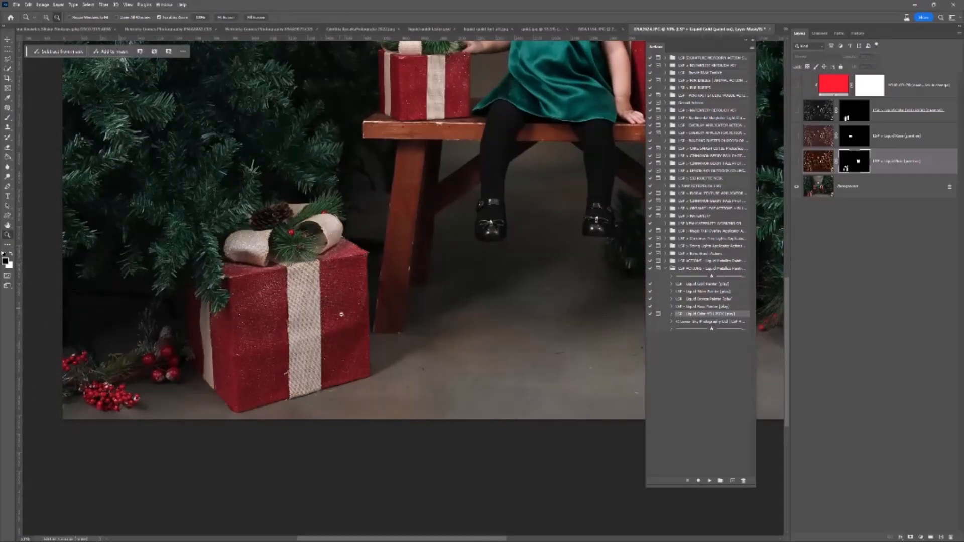
drag(796, 161, 797, 85)
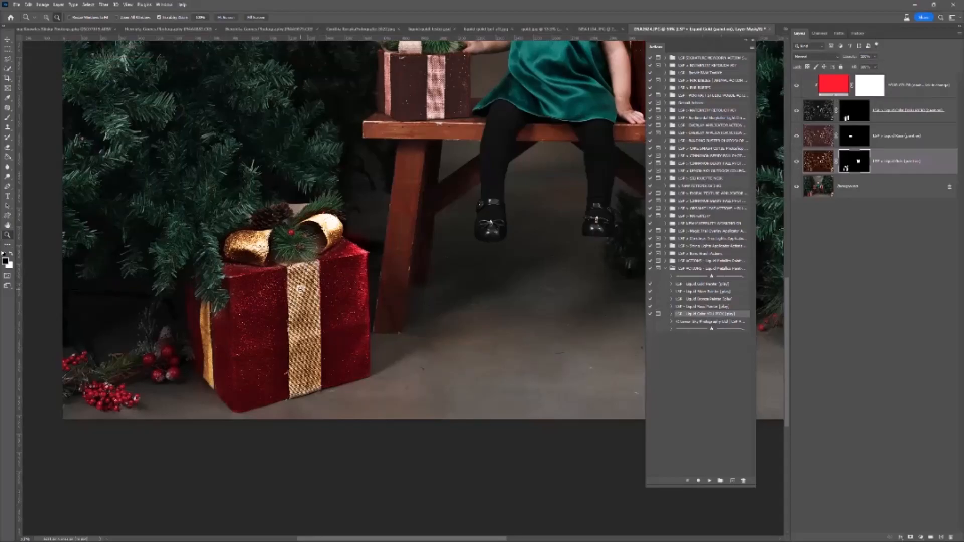
alt+click(300, 289)
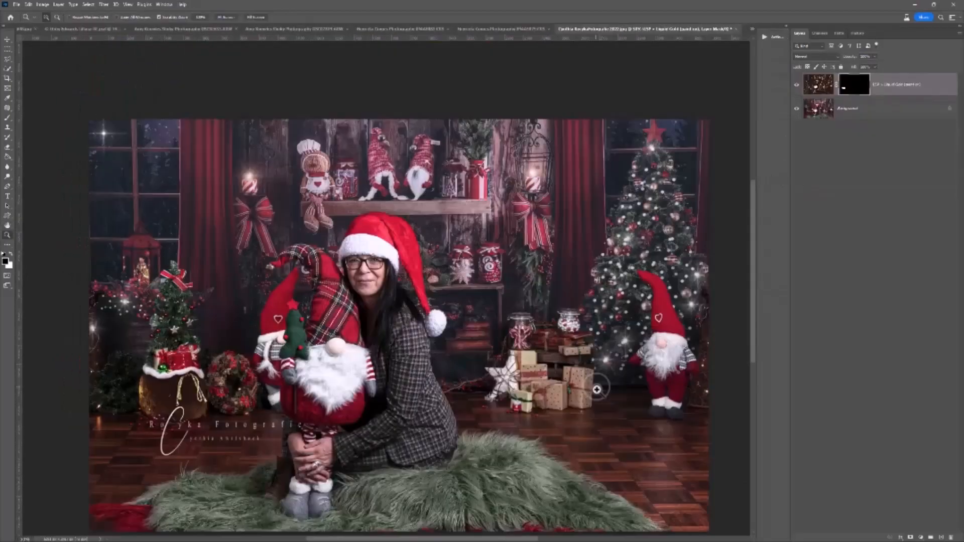
In the photo with the woman and gnomes, adjust the brush and paint the Liquid Gold effect onto the heart-patterned box with the burlap bow.
click(598, 411)
click(598, 412)
key(b)
right_click(475, 337)
click(525, 367)
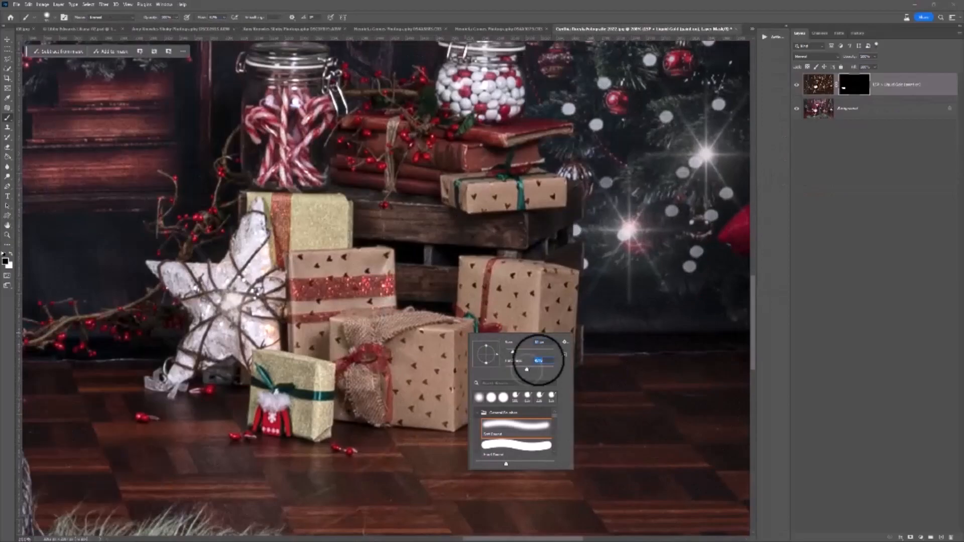
click(854, 80)
key(x)
mouse_move(454, 357)
mouse_down()
mouse_move(465, 327)
mouse_move(466, 413)
mouse_move(456, 420)
mouse_move(402, 416)
mouse_move(400, 398)
mouse_move(396, 349)
mouse_move(413, 335)
mouse_move(450, 333)
mouse_move(411, 369)
mouse_move(417, 412)
mouse_move(440, 389)
mouse_move(447, 360)
mouse_move(449, 407)
mouse_move(464, 414)
mouse_move(403, 417)
mouse_move(392, 381)
mouse_up()
key(bracketleft)
key(bracketleft)
mouse_move(344, 350)
mouse_down()
mouse_move(333, 327)
mouse_move(333, 353)
mouse_move(337, 331)
mouse_move(363, 308)
mouse_move(395, 301)
mouse_move(355, 299)
mouse_move(336, 308)
mouse_move(370, 312)
mouse_move(370, 329)
mouse_move(468, 315)
mouse_up()
Extend the Liquid Gold effect over the burlap ribbon and bow of the front heart-patterned box.
key(x)
key(x)
key(x)
key(x)
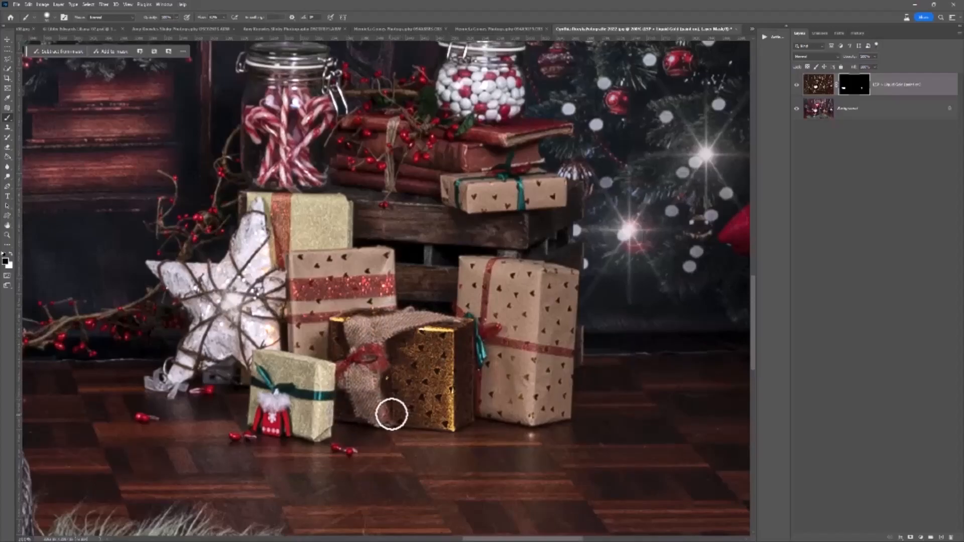
key(x)
mouse_move(393, 381)
mouse_down()
mouse_move(391, 341)
mouse_move(419, 324)
mouse_move(405, 328)
mouse_move(449, 323)
mouse_move(413, 316)
mouse_move(351, 330)
mouse_move(360, 349)
mouse_move(368, 328)
mouse_move(366, 393)
mouse_move(385, 370)
mouse_move(379, 421)
mouse_move(344, 383)
mouse_move(341, 359)
mouse_move(366, 413)
mouse_move(382, 406)
mouse_move(358, 406)
mouse_move(384, 417)
mouse_move(347, 335)
mouse_move(347, 350)
mouse_move(393, 332)
mouse_move(455, 331)
mouse_move(394, 317)
mouse_move(361, 324)
mouse_move(385, 338)
mouse_up()
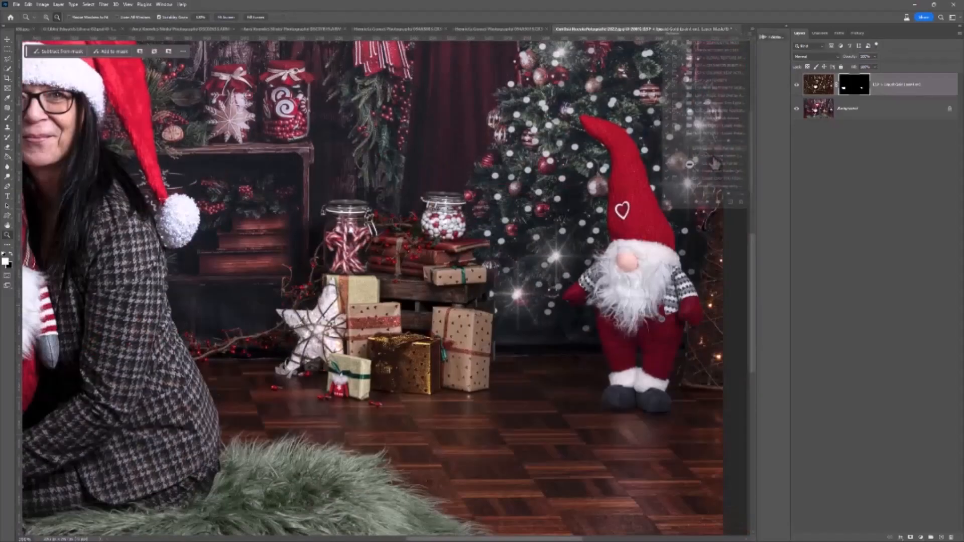
Play the LSP - Liquid Silver Painter action, resize the brush and paint silver onto the tall heart-patterned gift box.
click(707, 202)
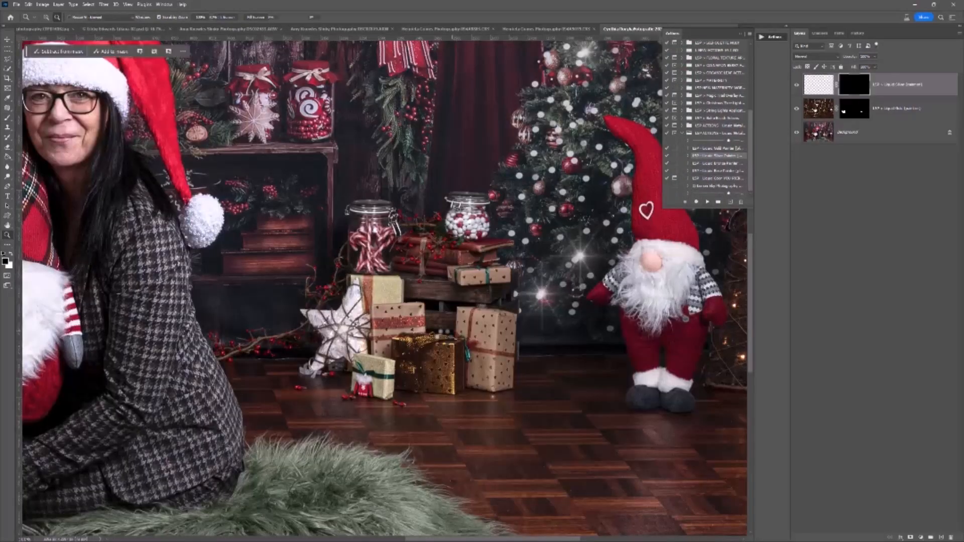
key(z)
click(508, 343)
click(509, 343)
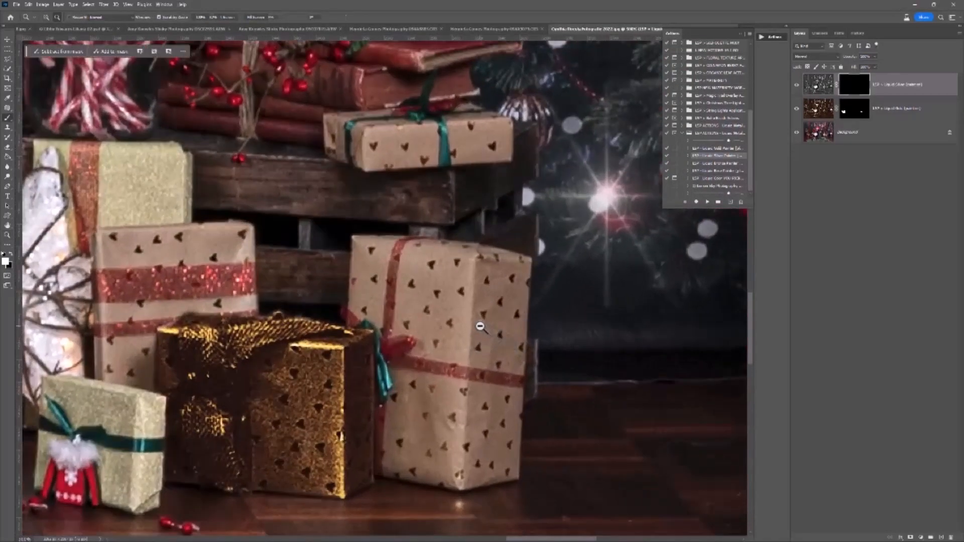
key(b)
right_click(525, 340)
click(470, 303)
mouse_move(470, 304)
mouse_down()
mouse_move(461, 421)
mouse_move(412, 443)
mouse_move(415, 332)
mouse_up()
Readjust the brush and paint silver over the rest of the tall box and the small gift box on the crate.
right_click(417, 336)
drag(458, 351, 444, 351)
mouse_move(365, 316)
mouse_down()
mouse_move(363, 247)
mouse_move(520, 273)
mouse_move(512, 454)
mouse_move(435, 475)
mouse_move(397, 340)
mouse_move(398, 277)
mouse_move(360, 299)
mouse_move(445, 260)
mouse_move(517, 284)
mouse_move(476, 467)
mouse_move(425, 272)
mouse_up()
drag(425, 272, 459, 362)
mouse_move(527, 219)
mouse_down()
mouse_move(433, 243)
mouse_move(391, 232)
mouse_move(374, 208)
mouse_move(493, 199)
mouse_move(371, 238)
mouse_move(402, 235)
mouse_move(398, 185)
mouse_move(428, 177)
mouse_move(372, 226)
mouse_up()
Play the LSP - Liquid Color YOU PICK action, accept the new fill layer and choose a bright red for it.
click(713, 178)
click(707, 201)
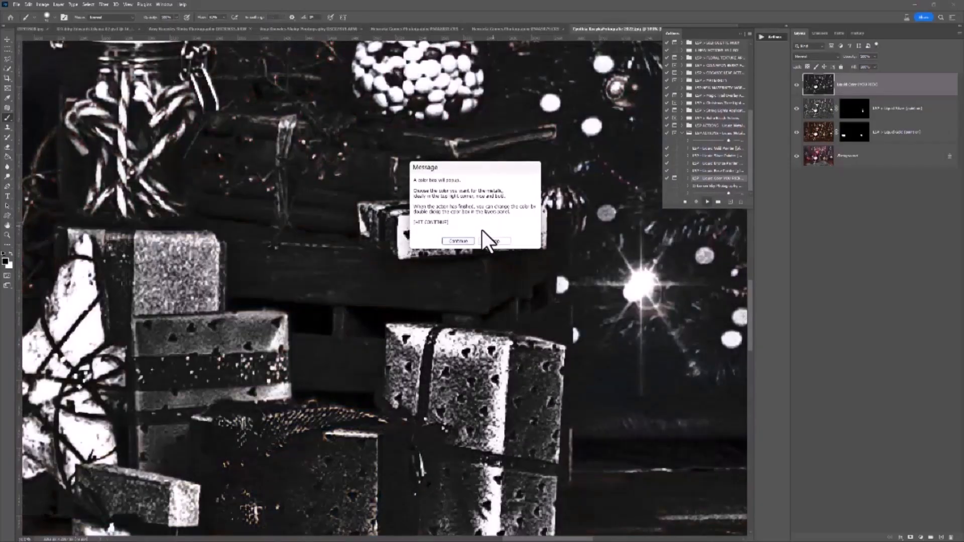
click(458, 242)
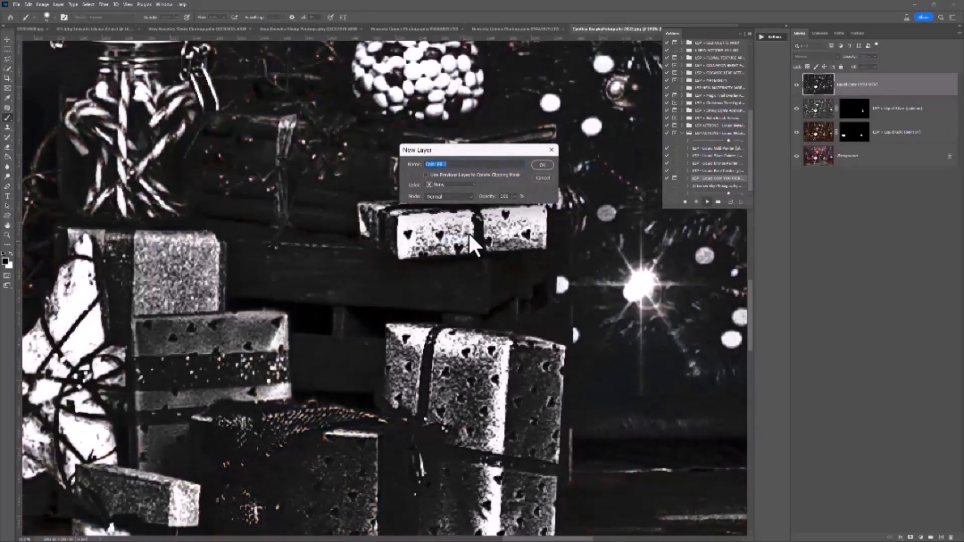
click(535, 166)
click(637, 174)
drag(646, 147, 645, 111)
click(703, 120)
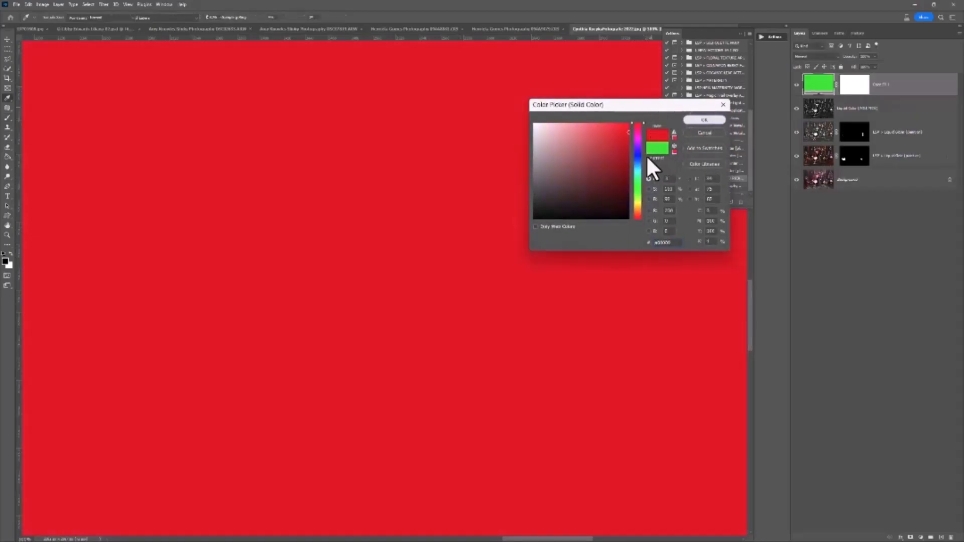
Resize the brush and paint the red metallic effect onto the ribbon and bow of the small silver gift box.
right_click(468, 262)
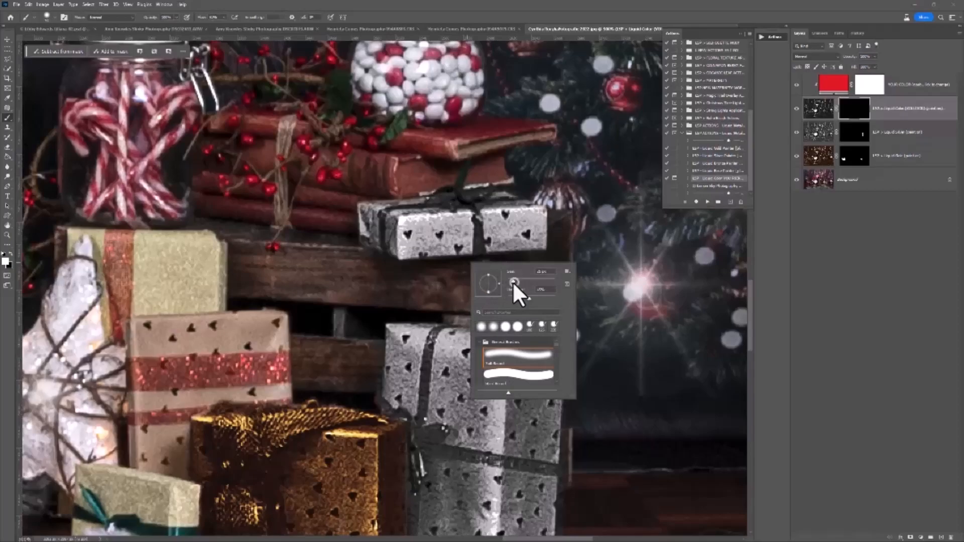
click(481, 221)
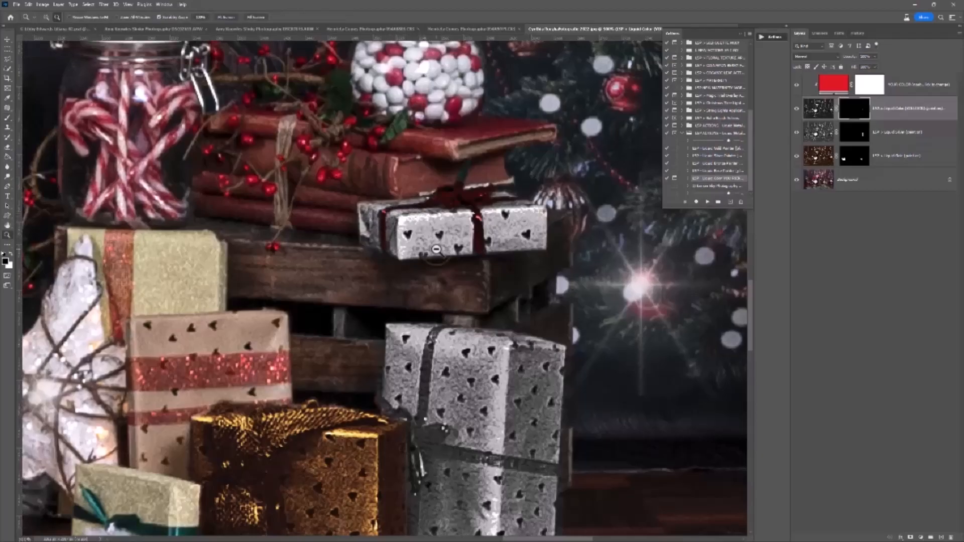
scroll(431, 246, down, 3)
scroll(441, 284, up, 4)
Paint the ribbon and bow of the tall silver gift box metallic red, and clean up the edges on the mask.
key(x)
drag(385, 292, 415, 159)
drag(386, 316, 415, 299)
mouse_move(389, 326)
mouse_down()
mouse_move(561, 353)
mouse_move(472, 345)
mouse_up()
drag(377, 331, 377, 380)
drag(327, 258, 374, 307)
key(x)
drag(560, 342, 574, 367)
drag(373, 276, 391, 294)
Select the red Liquid Color layer's mask and play the LSP - Liquid Bronze Painter action above it.
key(ctrl+0)
key(b)
right_click(439, 289)
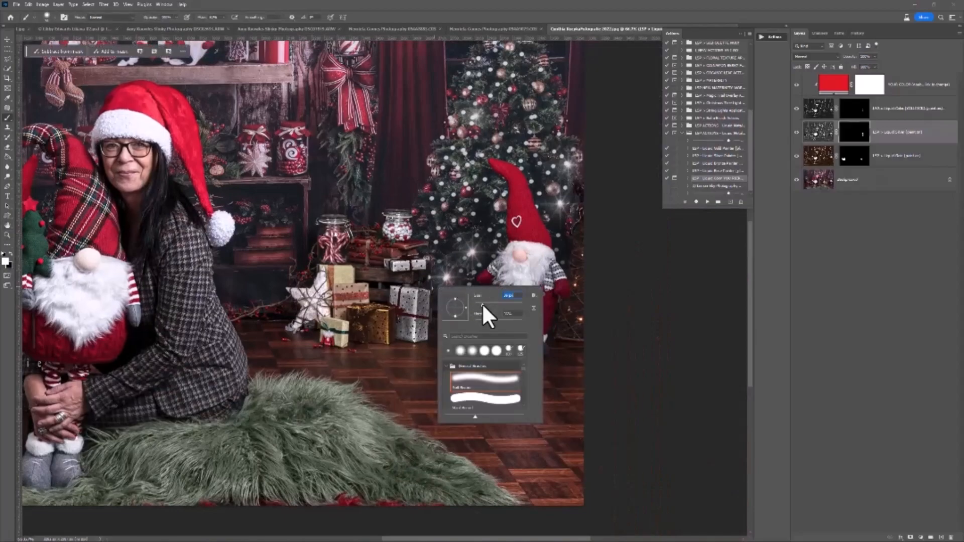
click(865, 111)
scroll(530, 209, up, 3)
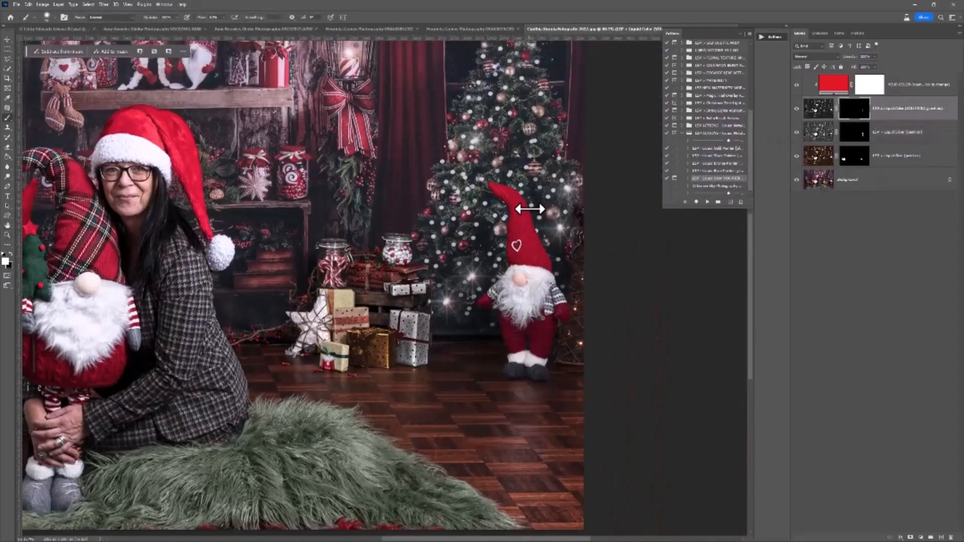
click(712, 164)
click(707, 201)
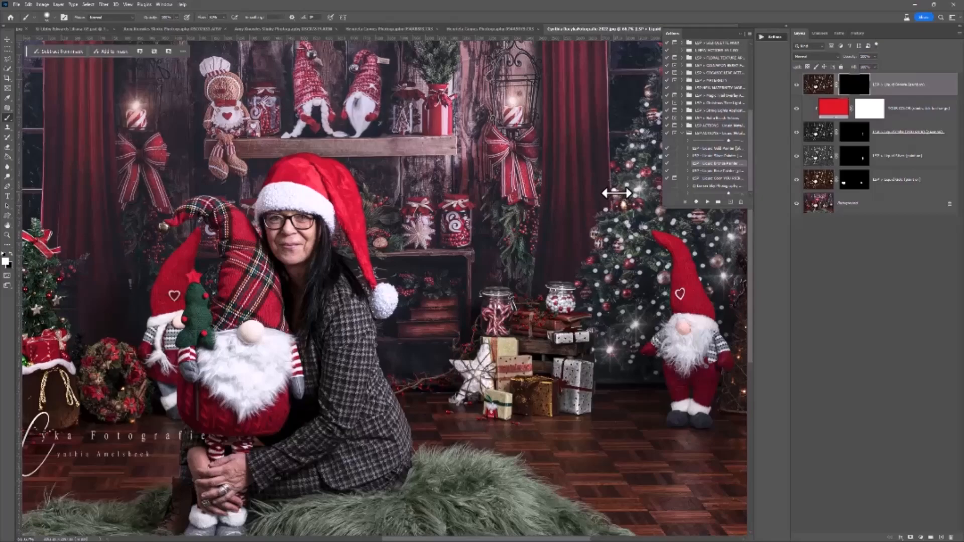
Paint the Liquid Bronze effect onto the group of baubles above the tip of the gnome's red hat.
scroll(645, 229, up, 3)
drag(600, 224, 358, 325)
key(b)
scroll(427, 201, down, 2)
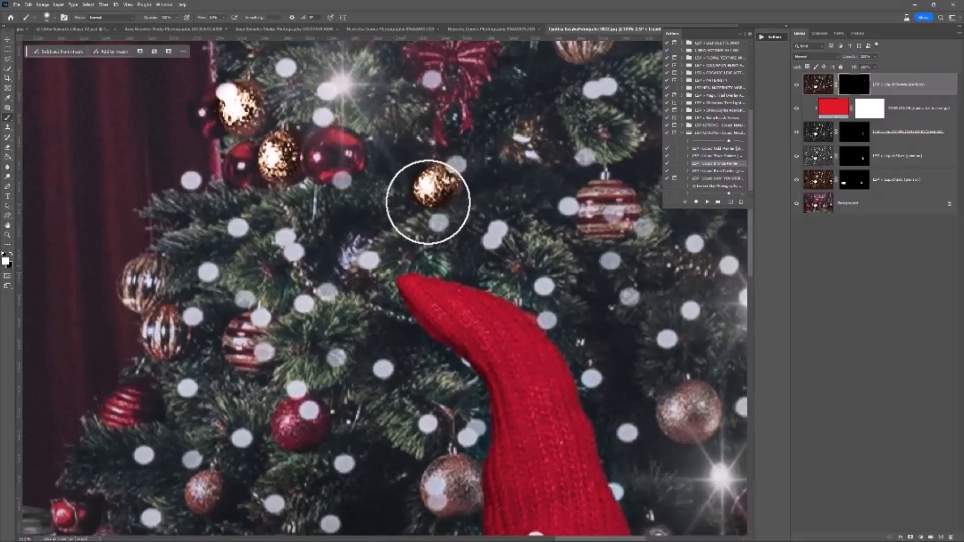
drag(335, 149, 327, 167)
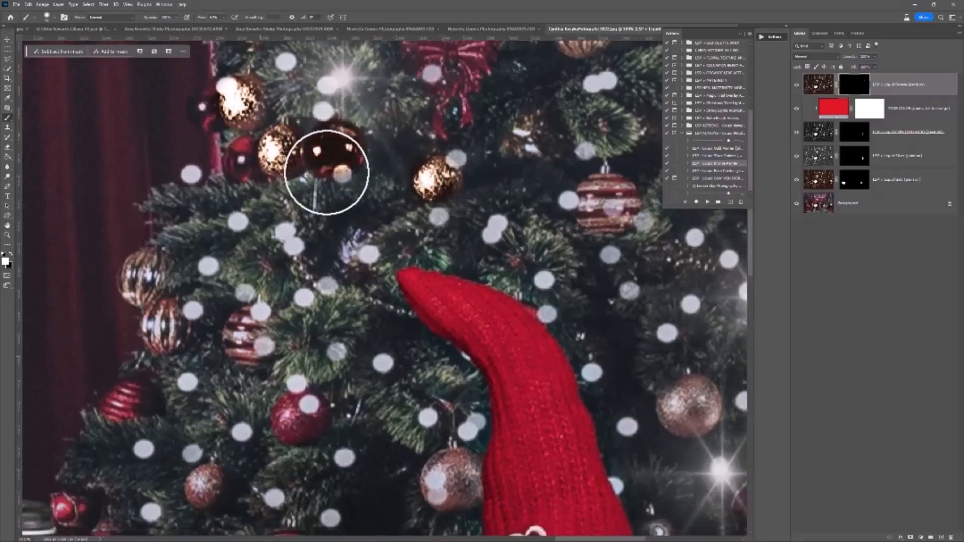
Paint bronze onto the glittery baubles beside and below the tip of the gnome's hat.
scroll(239, 376, down, 1)
drag(204, 458, 209, 463)
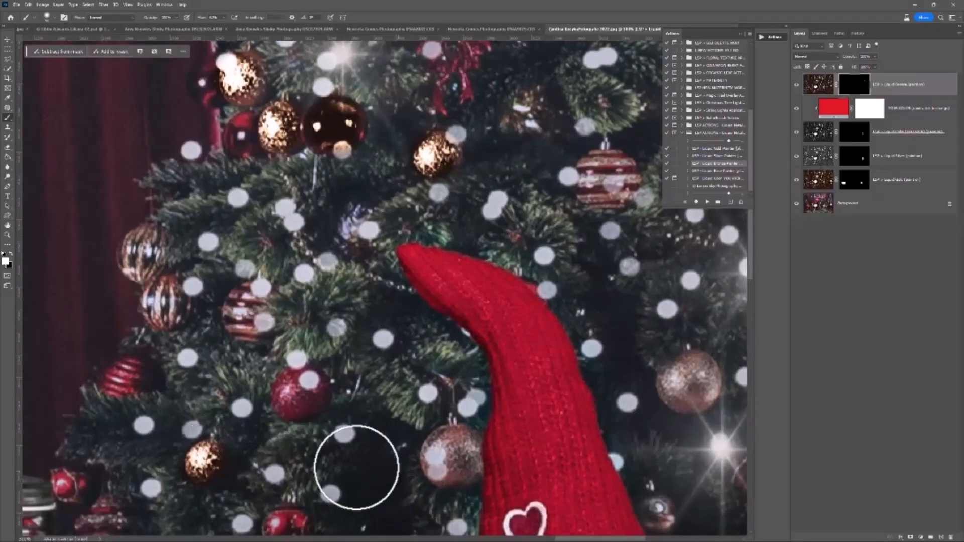
mouse_move(444, 452)
mouse_down()
mouse_move(465, 453)
mouse_move(452, 472)
mouse_move(454, 452)
mouse_up()
mouse_move(670, 400)
mouse_down()
mouse_move(693, 394)
mouse_move(697, 383)
mouse_move(682, 381)
mouse_up()
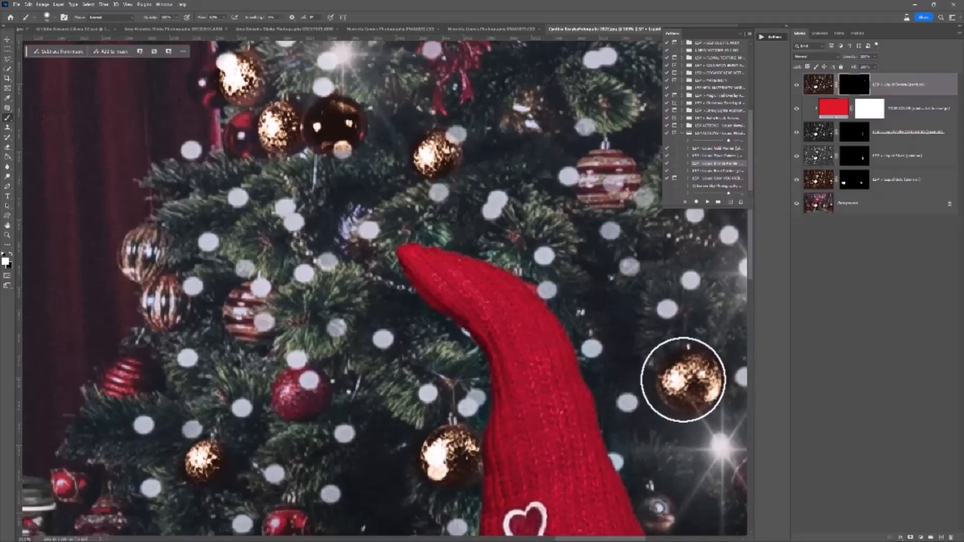
Paint bronze onto the remaining glittery baubles in the upper part of the Christmas tree.
alt+click(593, 395)
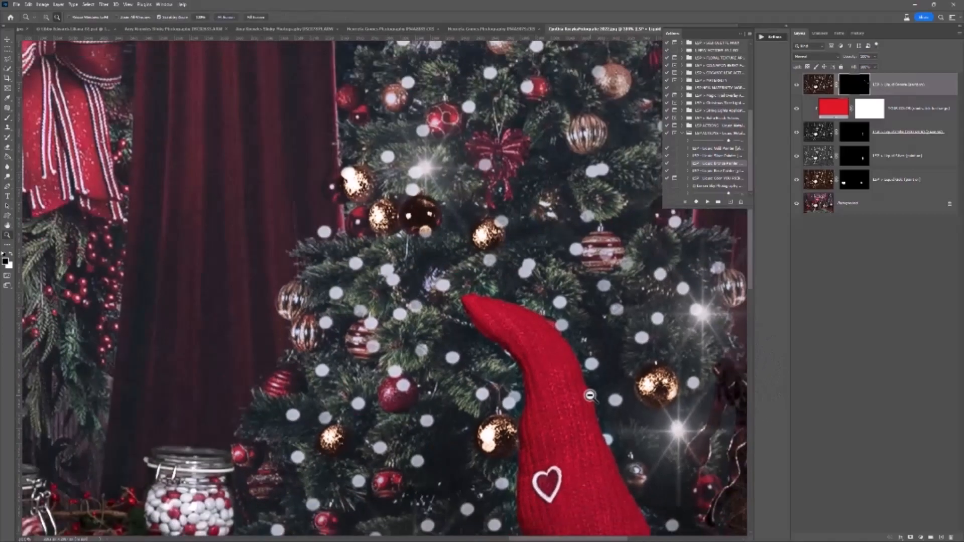
alt+click(593, 395)
drag(573, 416, 494, 281)
scroll(442, 289, up, 1)
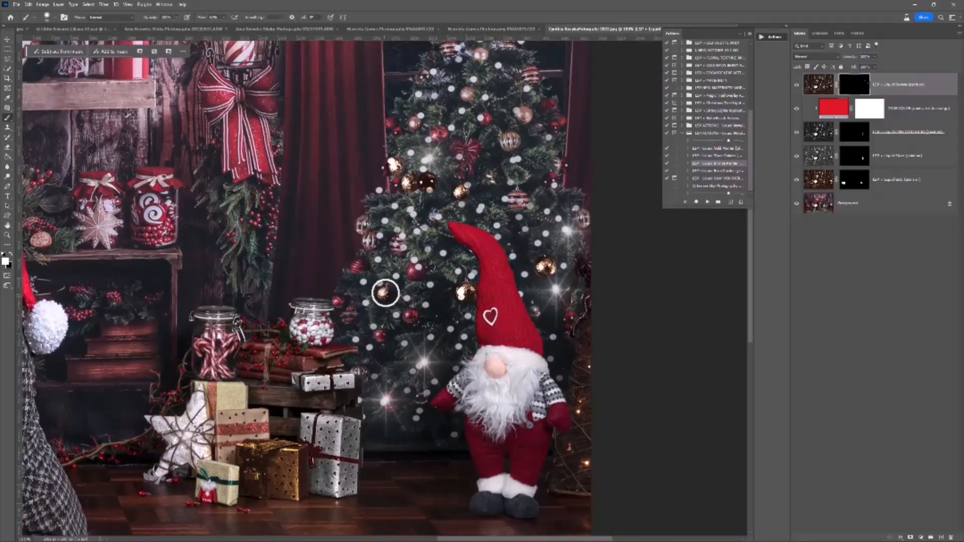
scroll(399, 264, up, 4)
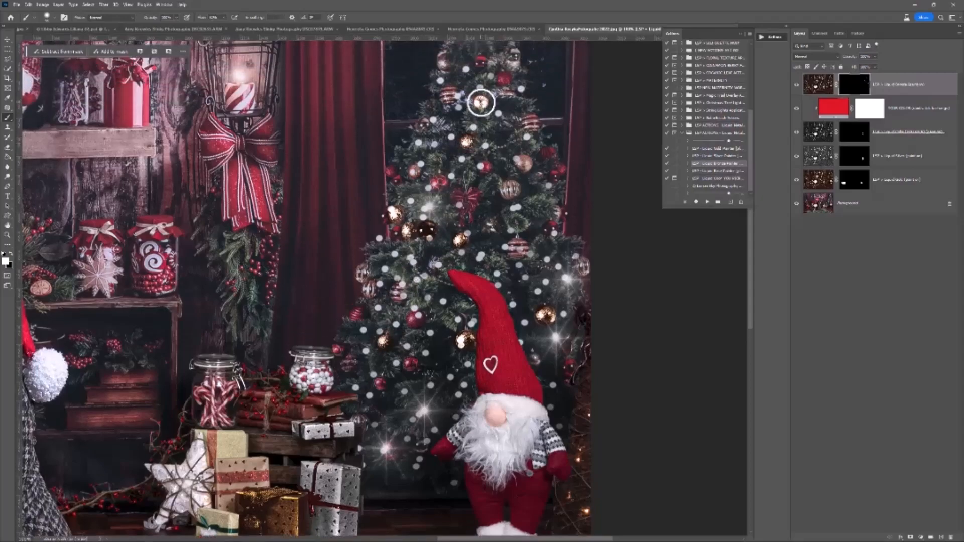
click(519, 165)
Resize the brush and paint bronze onto the ribbon of the shelf jar with the swirl candies.
alt+click(110, 306)
mouse_move(110, 306)
mouse_down()
mouse_move(377, 269)
mouse_move(404, 282)
mouse_up()
ctrl+click(442, 221)
ctrl+click(400, 229)
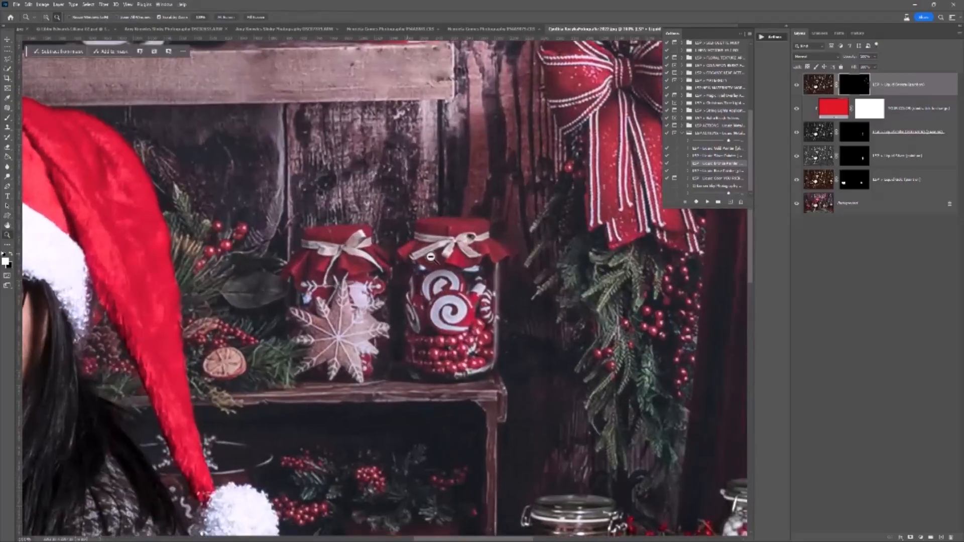
right_click(441, 263)
click(469, 228)
mouse_move(469, 227)
mouse_down()
mouse_move(478, 224)
mouse_move(441, 220)
mouse_move(411, 251)
mouse_move(441, 262)
mouse_move(485, 245)
mouse_move(497, 253)
mouse_move(444, 232)
mouse_move(418, 249)
mouse_move(471, 225)
mouse_up()
Review the whole photo with the metallic effects applied.
key(z)
alt+click(454, 278)
alt+click(454, 278)
alt+click(454, 277)
key(space)
drag(452, 295, 472, 282)
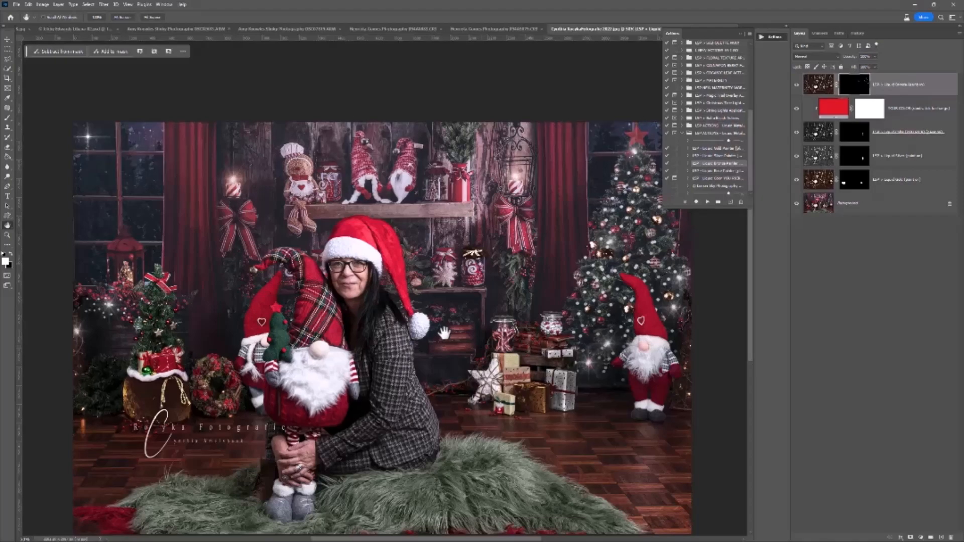
key(z)
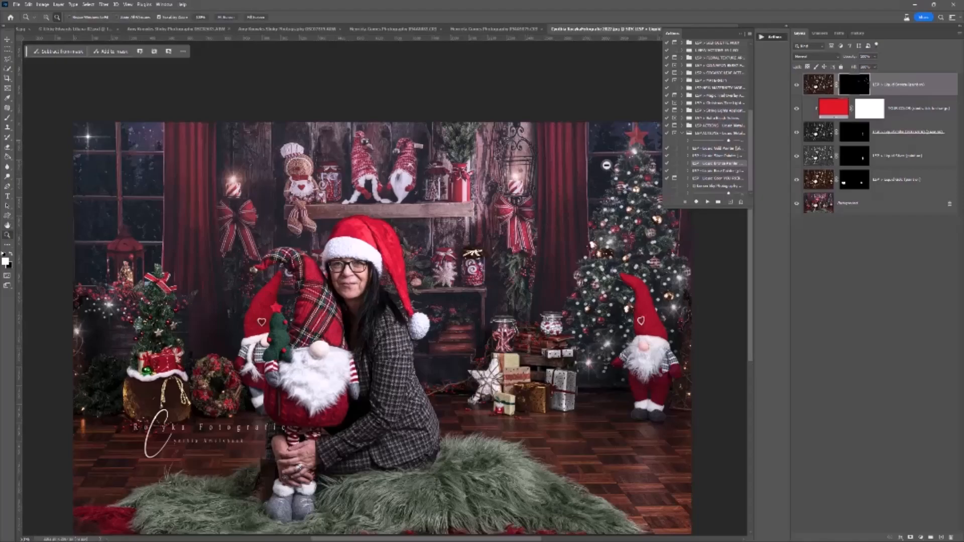
Resize the brush and paint bronze onto the star at the top of the Christmas tree.
click(648, 125)
click(649, 125)
click(649, 126)
key(space)
drag(561, 183, 380, 279)
key(b)
right_click(427, 262)
click(461, 274)
mouse_move(409, 257)
mouse_down()
mouse_move(422, 222)
mouse_move(443, 250)
mouse_move(441, 269)
mouse_move(418, 285)
mouse_move(399, 262)
mouse_move(417, 238)
mouse_move(435, 258)
mouse_move(425, 231)
mouse_move(429, 257)
mouse_move(420, 267)
mouse_move(457, 286)
mouse_move(454, 268)
mouse_move(488, 244)
mouse_move(457, 236)
mouse_move(432, 205)
mouse_move(372, 269)
mouse_move(371, 258)
mouse_move(387, 270)
mouse_move(379, 292)
mouse_move(399, 308)
mouse_move(426, 294)
mouse_move(387, 316)
mouse_move(418, 291)
mouse_move(397, 290)
mouse_move(407, 247)
mouse_up()
key(x)
key(x)
key(x)
key(x)
key(x)
Run the custom Liquid Color action for the stacked gifts and pick a bright sky blue as the metallic colour.
key(ctrl+minus)
key(ctrl+minus)
key(ctrl+minus)
drag(326, 435, 484, 259)
scroll(444, 331, up, 3)
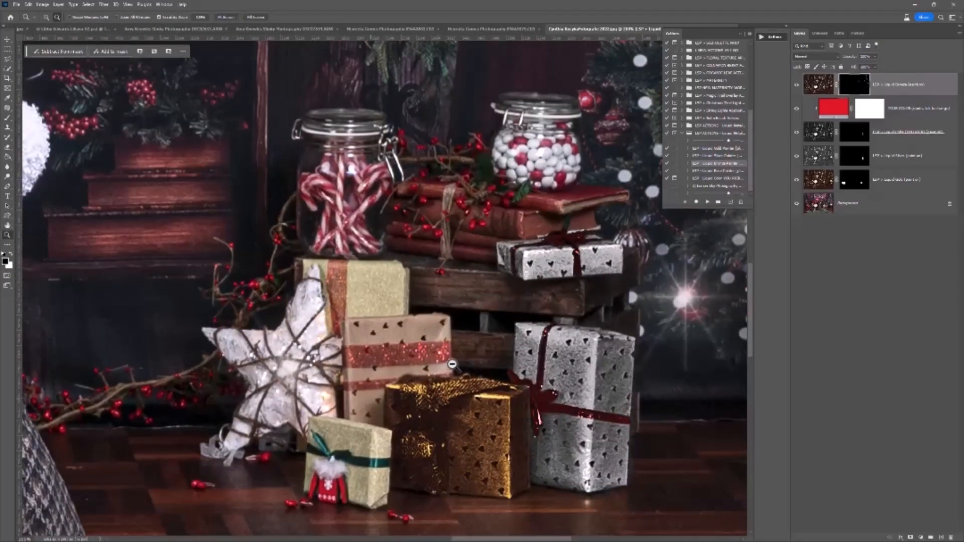
click(721, 179)
click(706, 201)
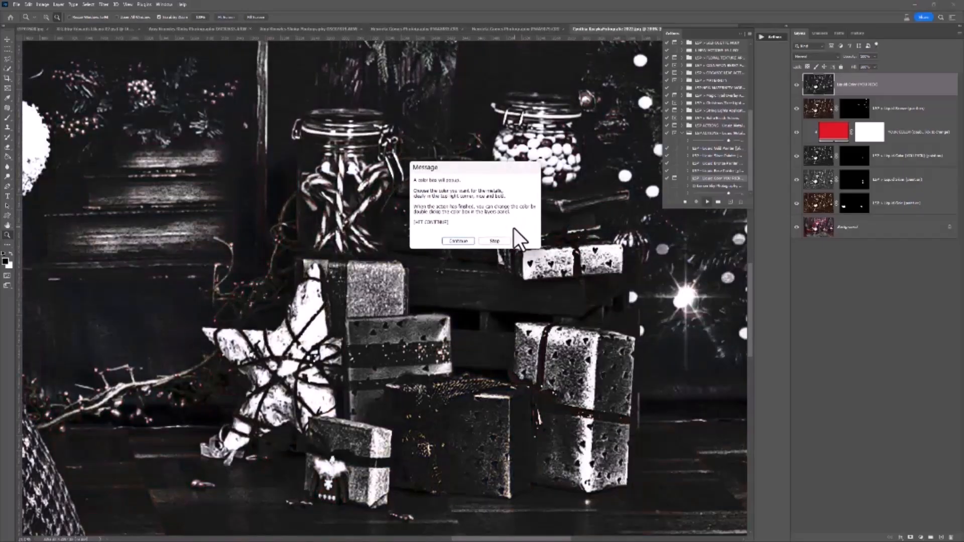
click(461, 238)
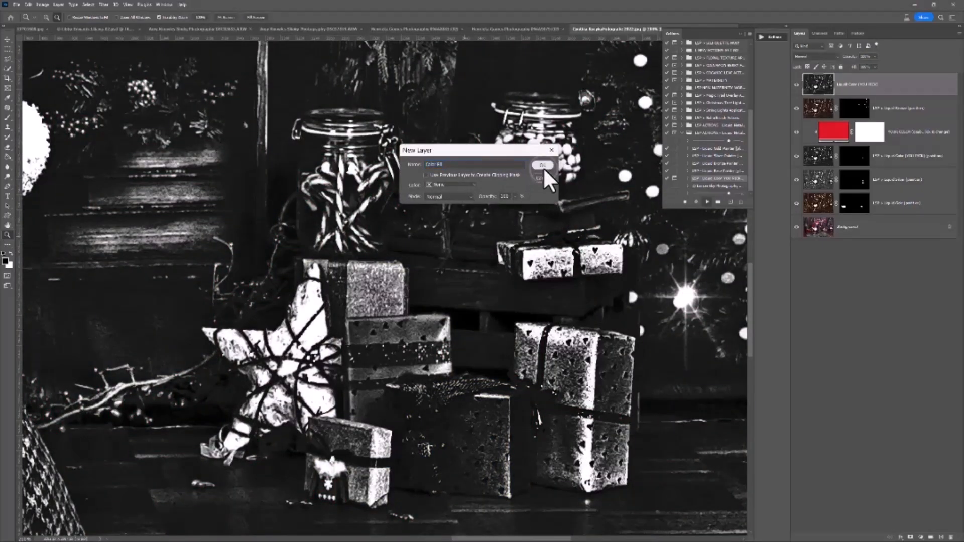
click(544, 167)
drag(627, 186, 636, 168)
click(703, 120)
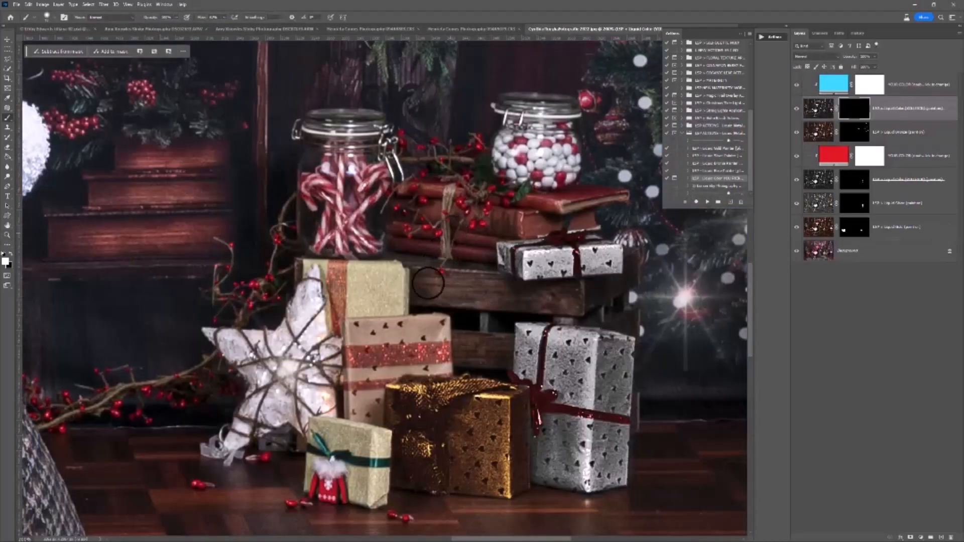
Paint the blue metallic effect onto the gift with the red glitter ribbon behind the gold gift, including its ribbon.
mouse_move(442, 326)
mouse_down()
mouse_move(353, 323)
mouse_move(355, 339)
mouse_move(434, 331)
mouse_move(352, 339)
mouse_move(445, 333)
mouse_up()
mouse_move(449, 369)
mouse_down()
mouse_move(351, 372)
mouse_move(443, 367)
mouse_move(441, 352)
mouse_move(384, 357)
mouse_move(430, 354)
mouse_up()
key(x)
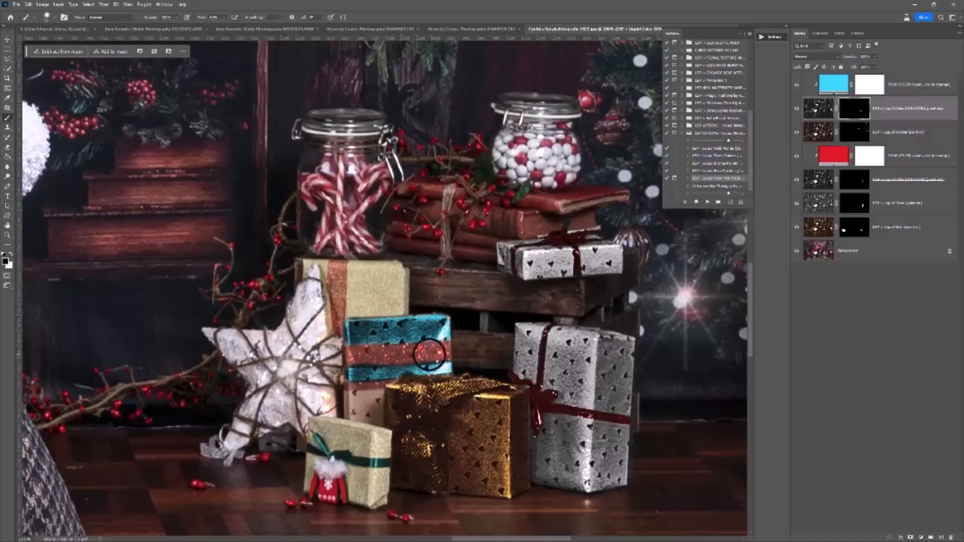
key(x)
key(x)
mouse_move(381, 412)
mouse_down()
mouse_move(379, 389)
mouse_move(378, 414)
mouse_move(363, 413)
mouse_move(353, 390)
mouse_move(378, 389)
mouse_move(351, 416)
mouse_move(379, 394)
mouse_move(344, 384)
mouse_move(378, 372)
mouse_move(352, 376)
mouse_move(389, 378)
mouse_move(382, 398)
mouse_move(353, 396)
mouse_move(358, 408)
mouse_move(381, 404)
mouse_move(381, 378)
mouse_move(351, 393)
mouse_move(357, 377)
mouse_move(373, 366)
mouse_move(400, 368)
mouse_move(436, 338)
mouse_move(446, 352)
mouse_move(435, 365)
mouse_move(413, 343)
mouse_move(443, 341)
mouse_up()
Compare the photo with and without the metallic layers, in full view and up close at the gifts and tree.
key(z)
alt+click(414, 343)
alt+click(416, 344)
alt+click(418, 345)
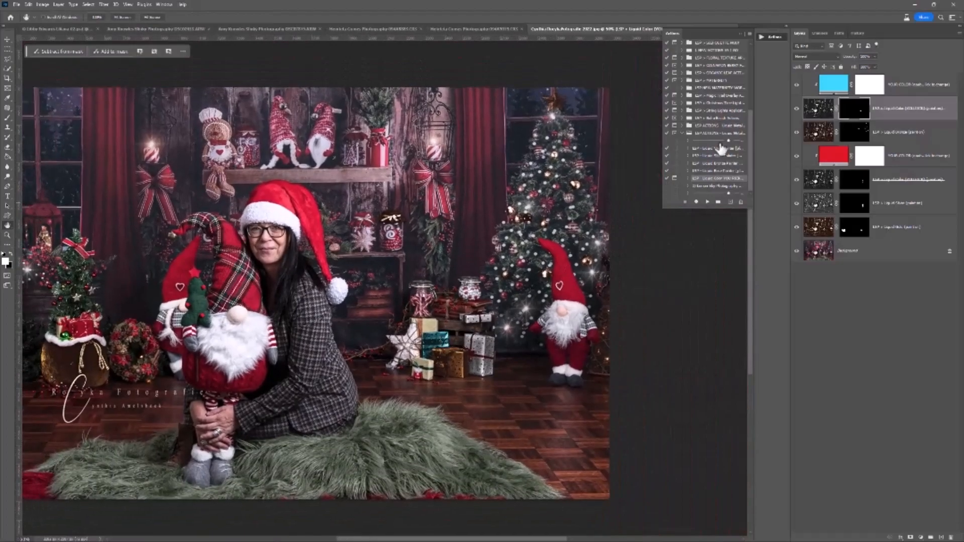
click(797, 227)
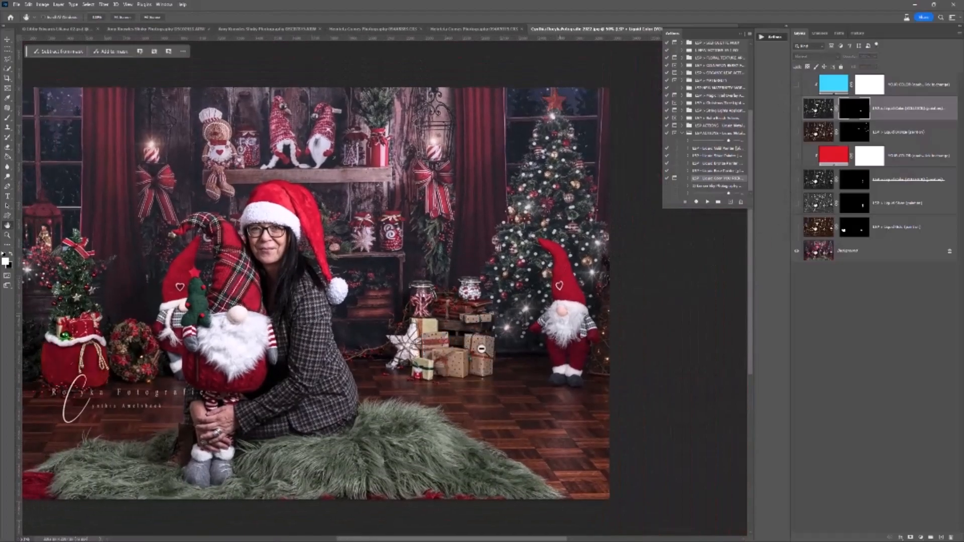
ctrl+click(482, 348)
ctrl+click(516, 348)
drag(539, 277, 480, 360)
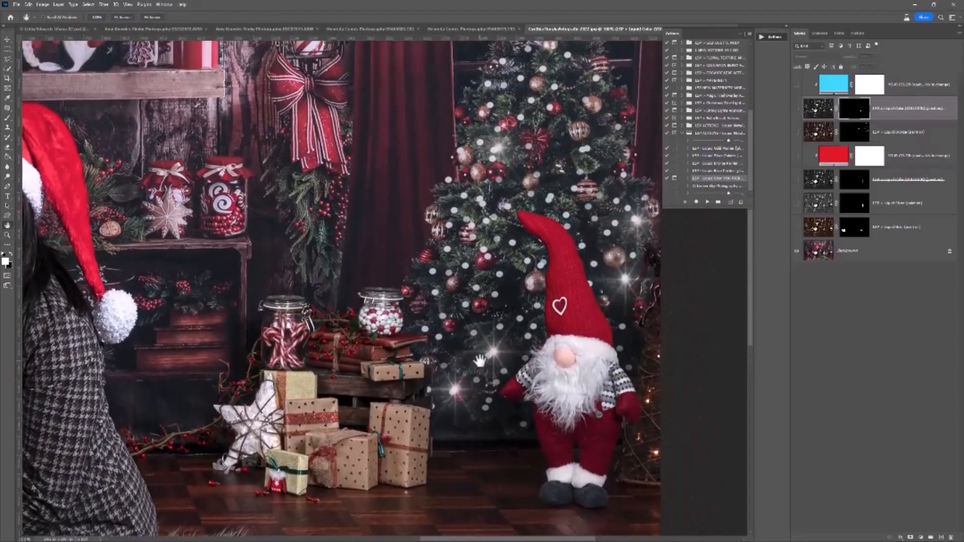
click(794, 103)
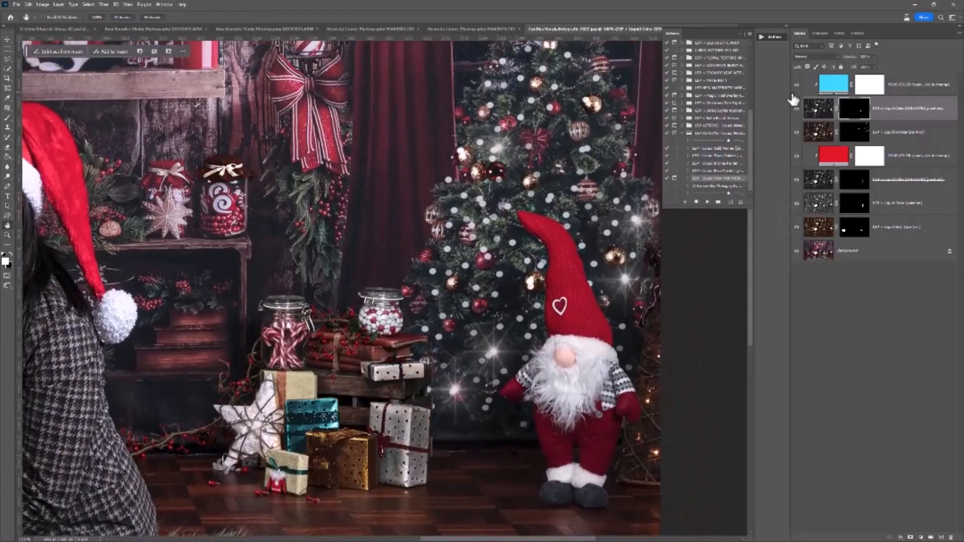
click(796, 108)
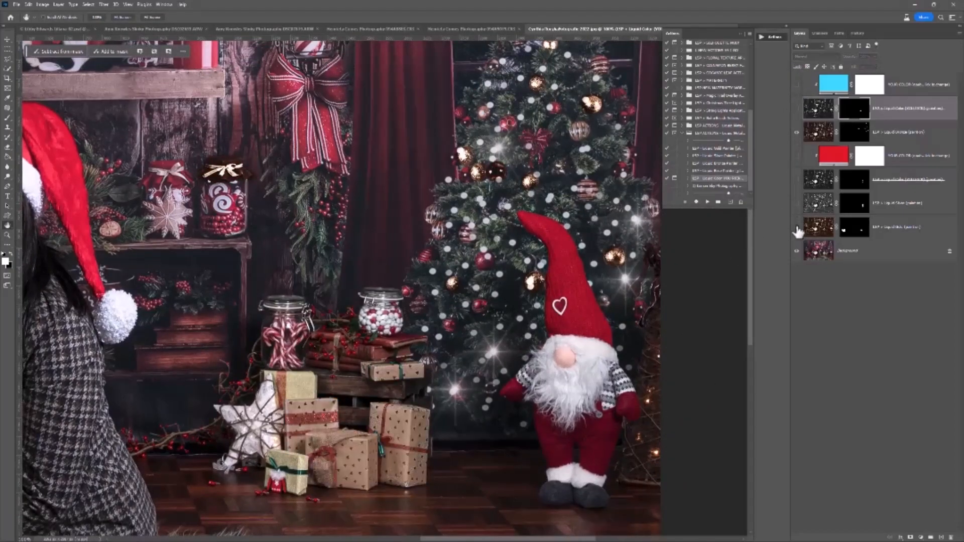
click(797, 108)
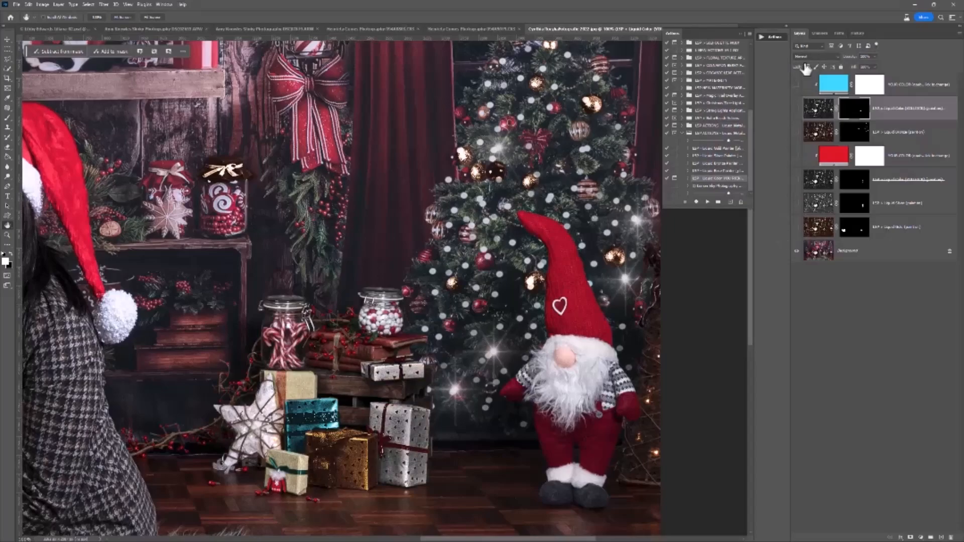
drag(795, 229, 797, 204)
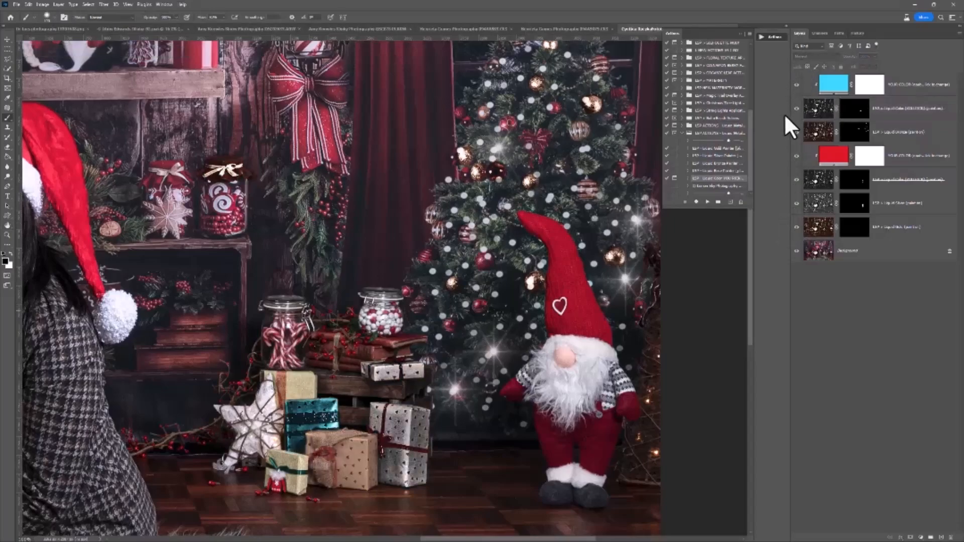